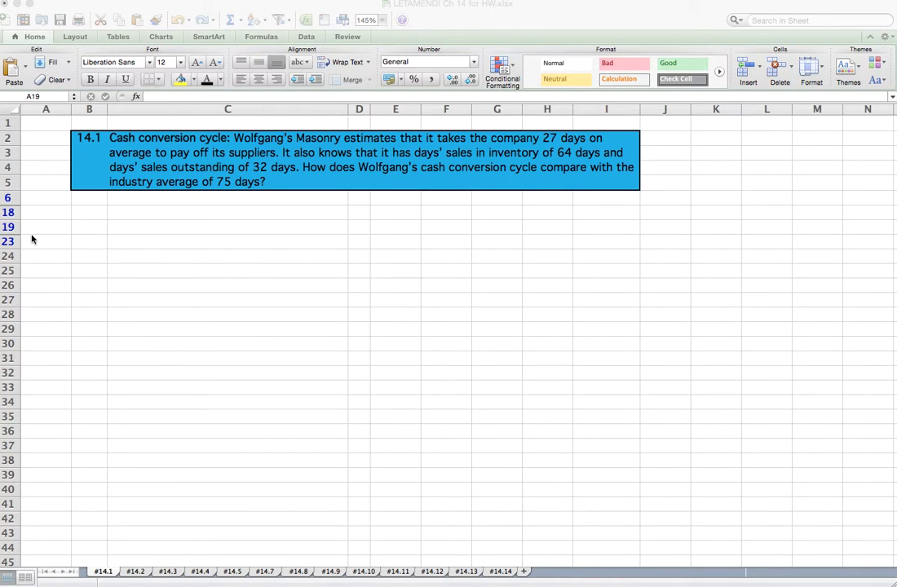
Unhide the rows between 6 and 18 on sheet #14.1 and select the GIVEN heading
click(7, 197)
drag(6, 197, 7, 211)
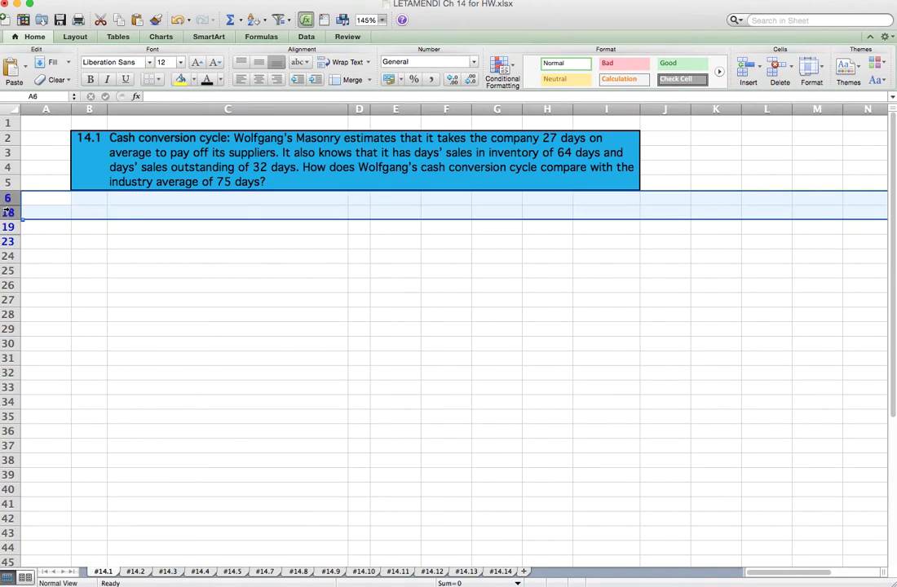
right_click(7, 209)
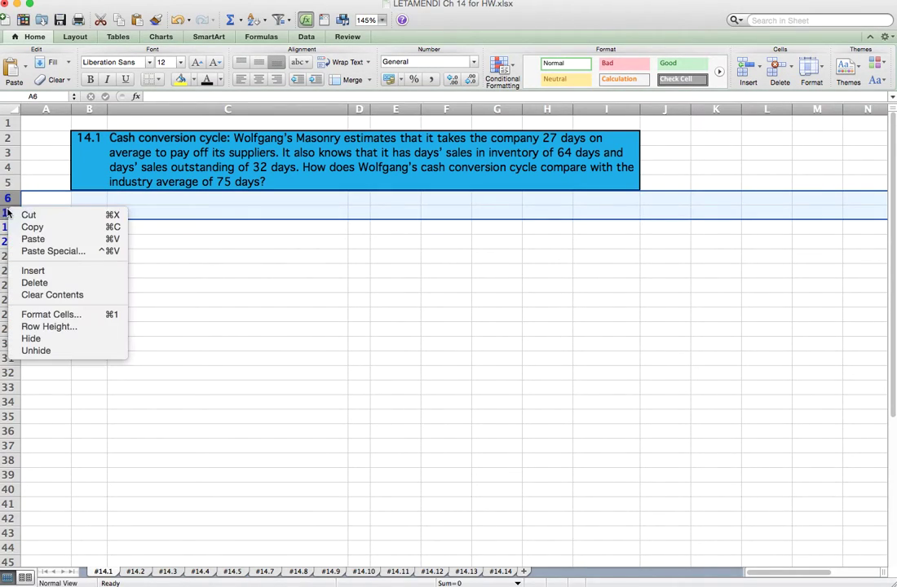
click(68, 352)
click(193, 226)
click(197, 211)
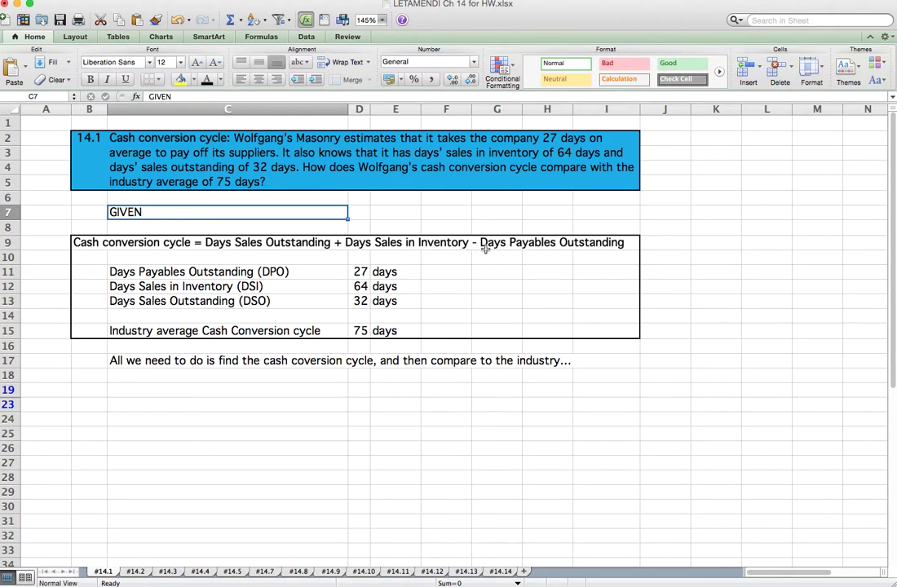
Review the given days payables outstanding, days sales in inventory and days sales outstanding against the problem text
click(300, 270)
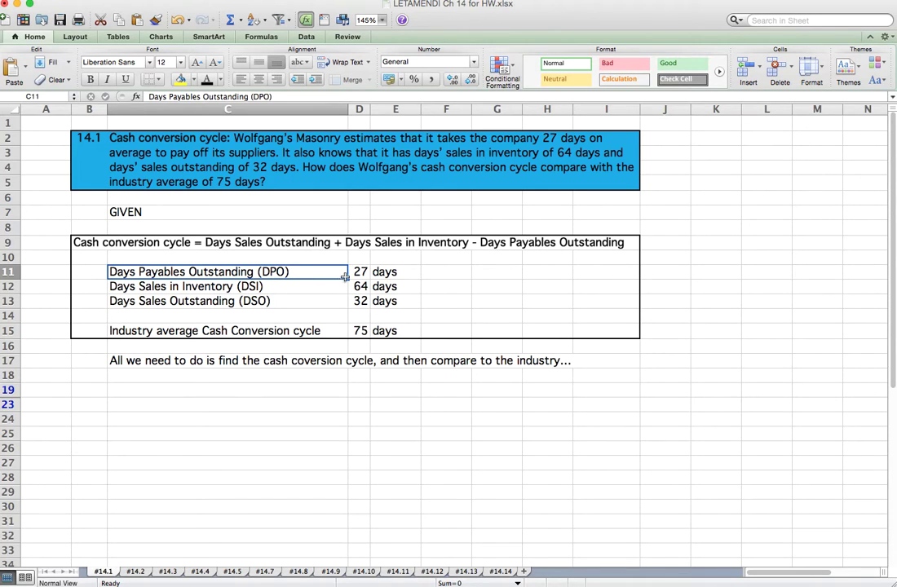
click(358, 272)
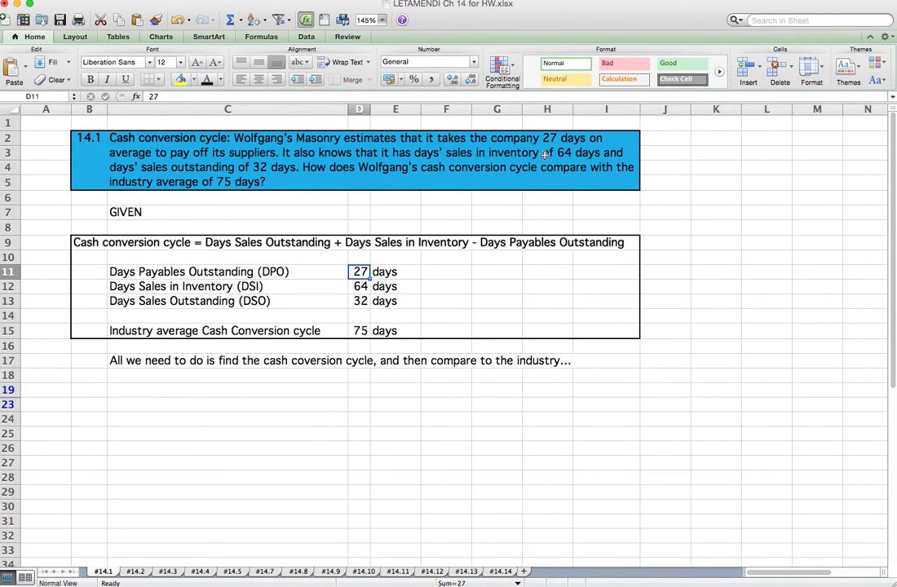
click(183, 287)
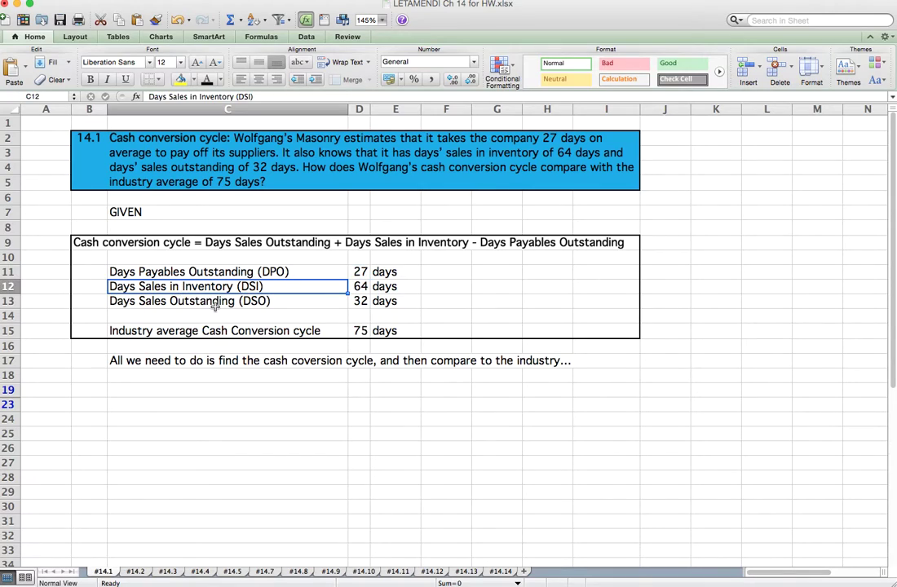
click(358, 286)
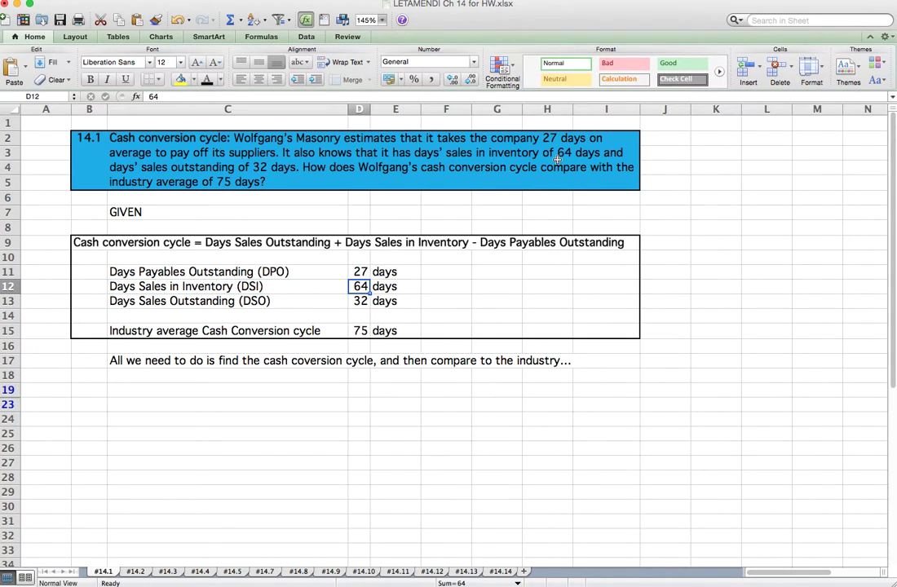
click(222, 302)
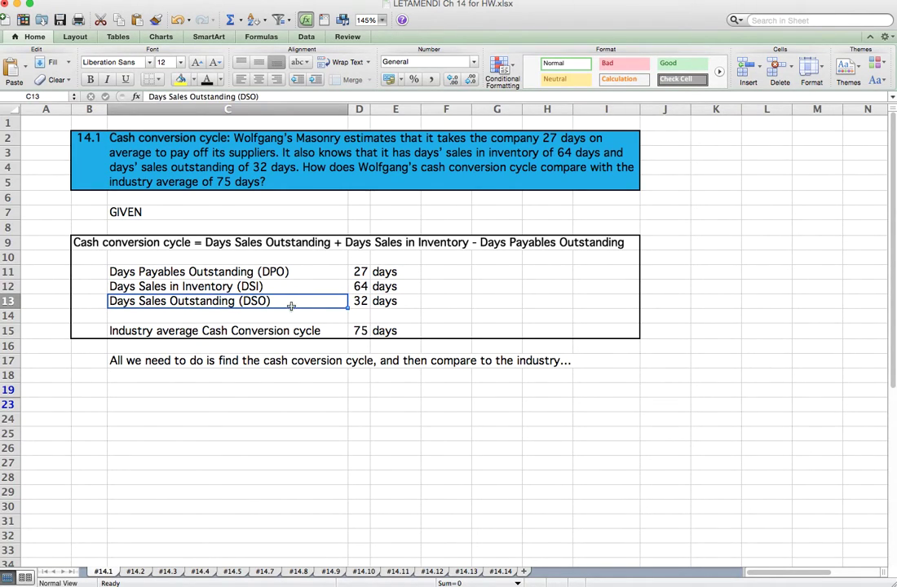
click(352, 302)
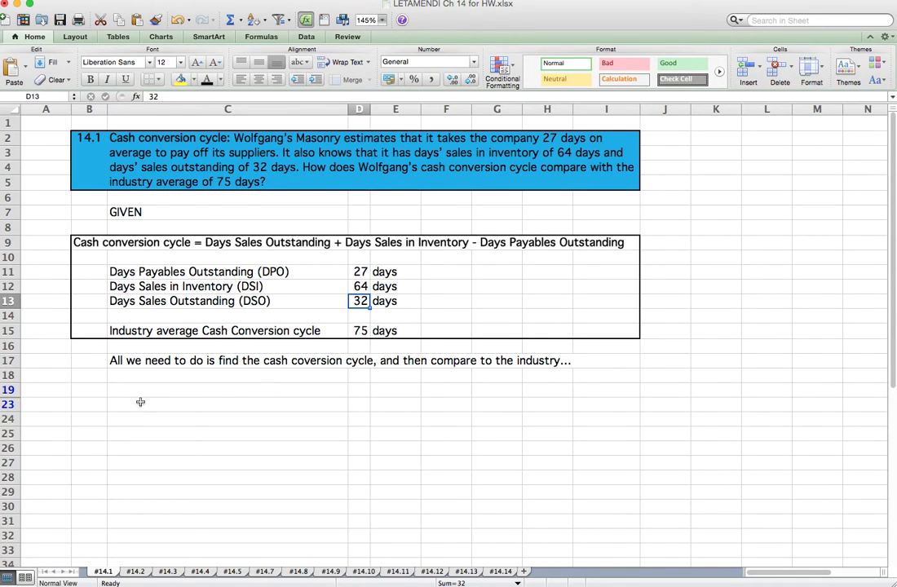
Unhide the rows between 19 and 23 and select the Firm's Cash Conversion Cycle label
drag(7, 390, 7, 403)
right_click(7, 404)
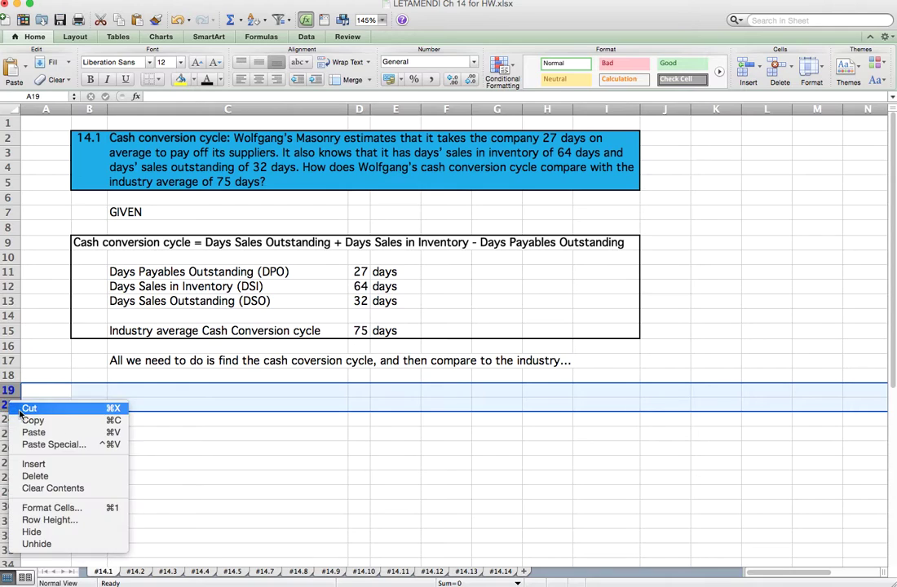
click(86, 546)
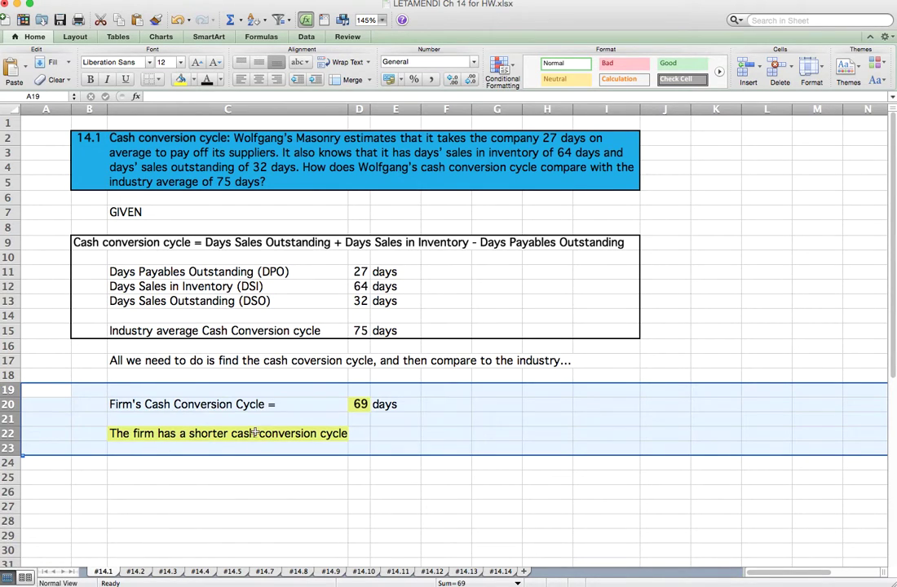
click(269, 404)
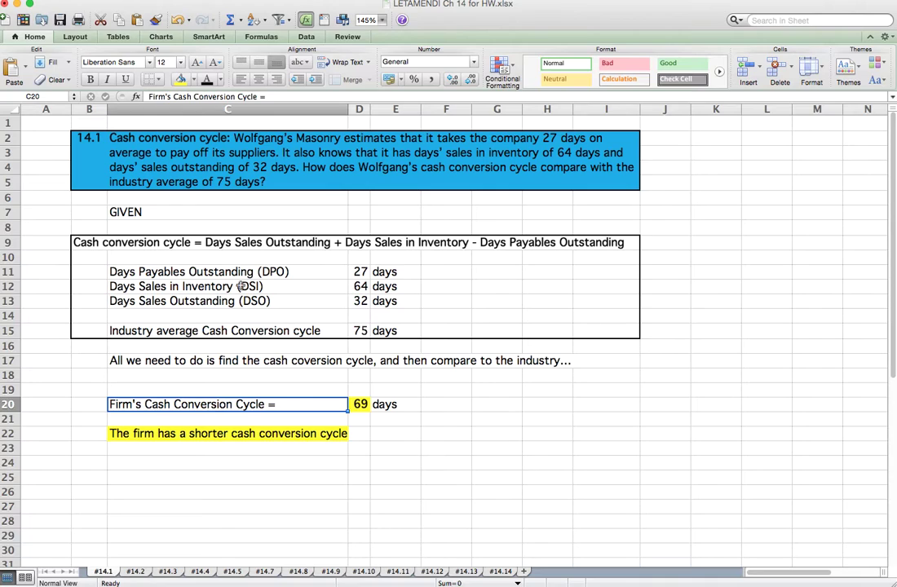
Trace the DSO, DSI and DPO inputs into the firm's cash conversion cycle formula in D20 and review the concluding statement
click(217, 301)
click(359, 301)
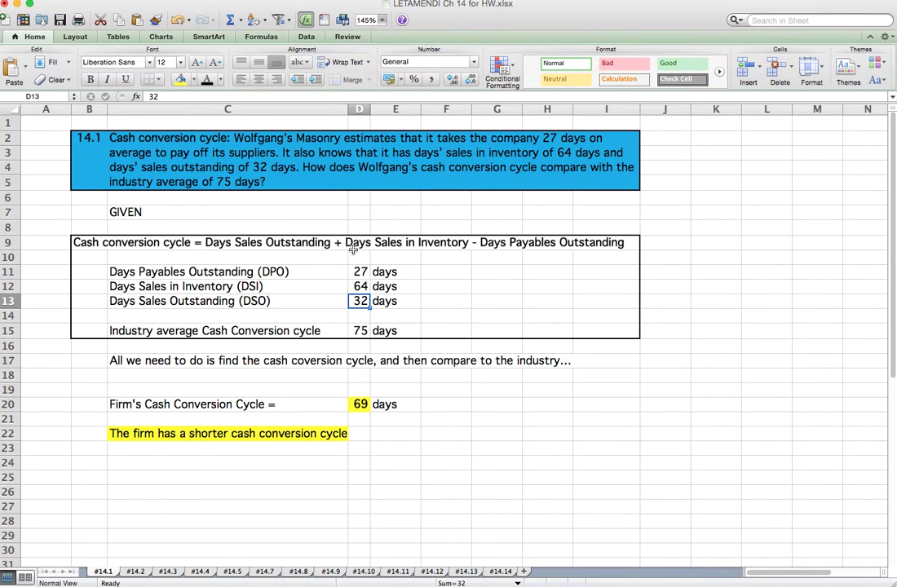
click(360, 287)
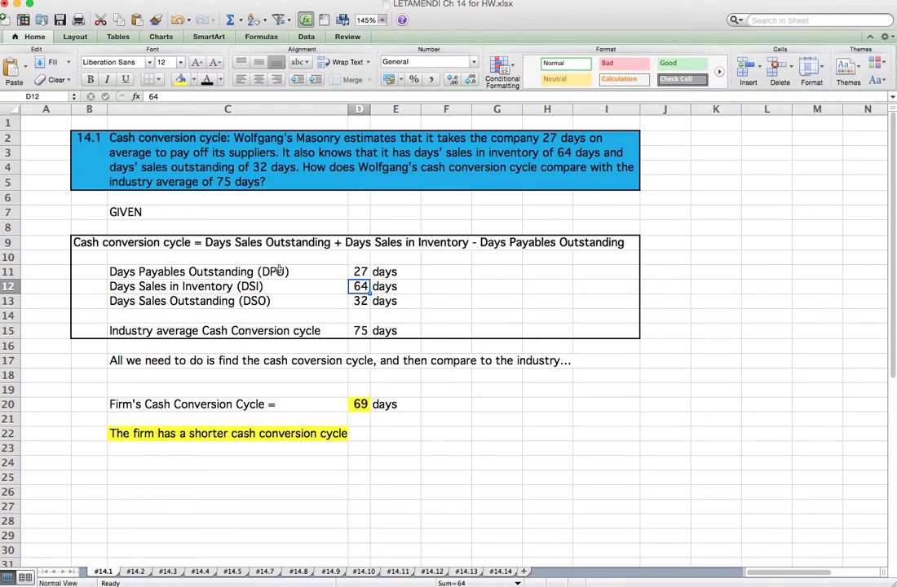
click(360, 271)
double_click(358, 405)
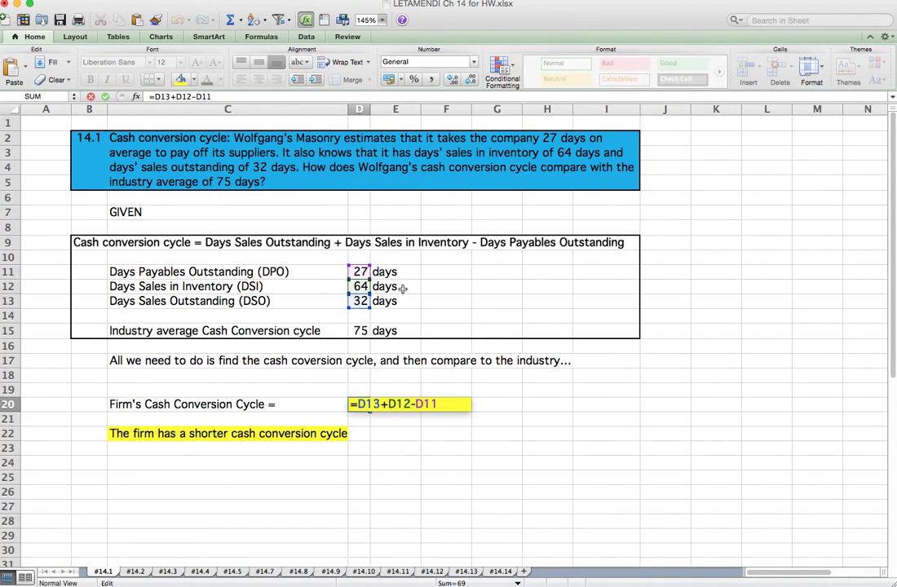
key(Return)
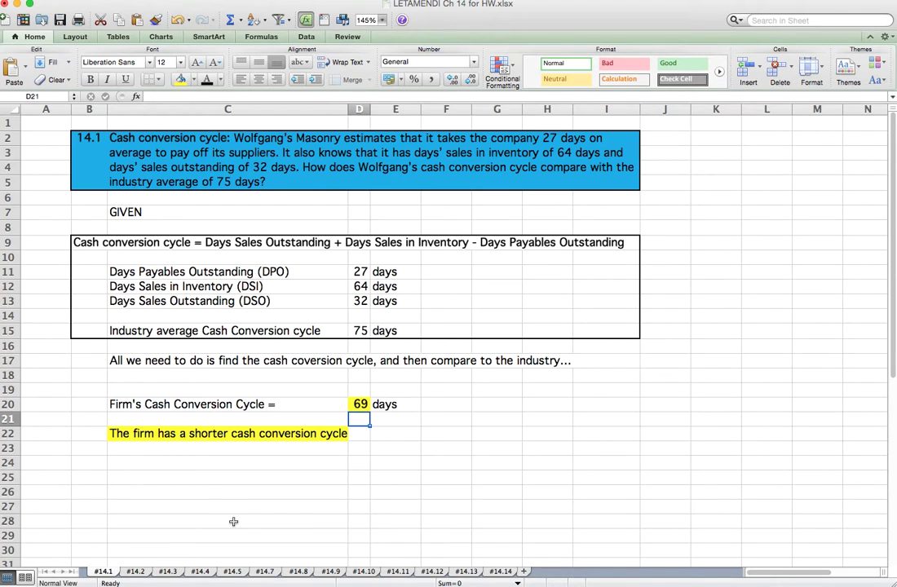
click(256, 433)
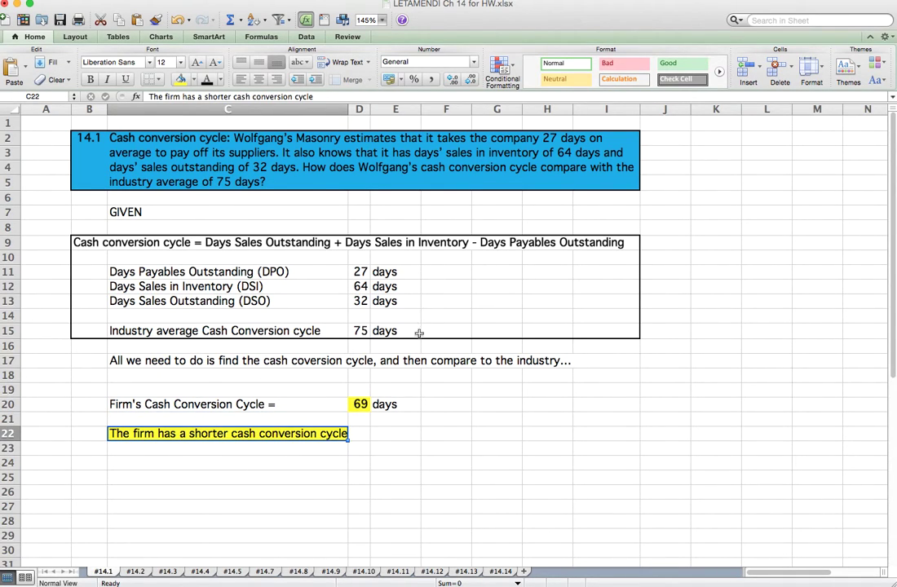
Go to sheet #14.3 and unhide the rows between 5 and 12 below the Devon Automotive problem
click(168, 571)
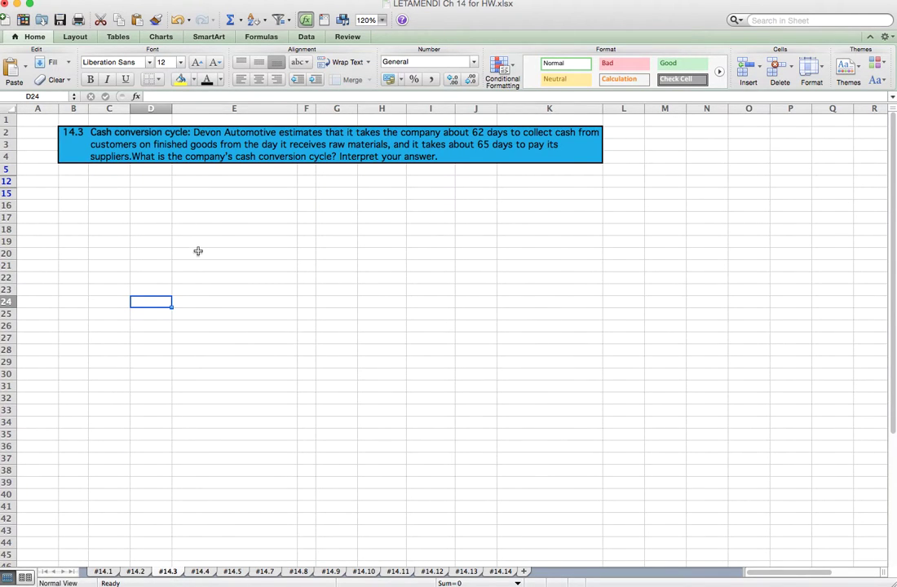
scroll(199, 251, up, 4)
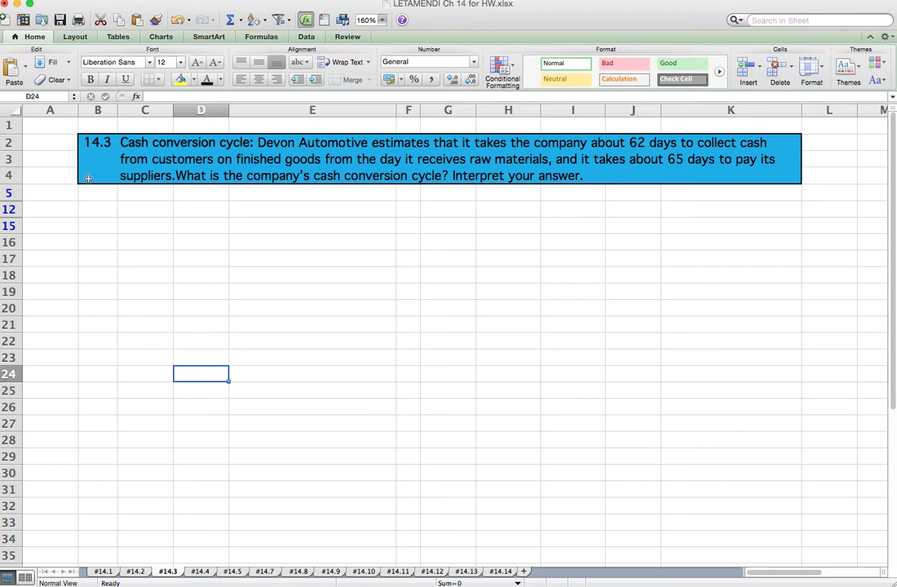
drag(16, 195, 17, 209)
right_click(17, 207)
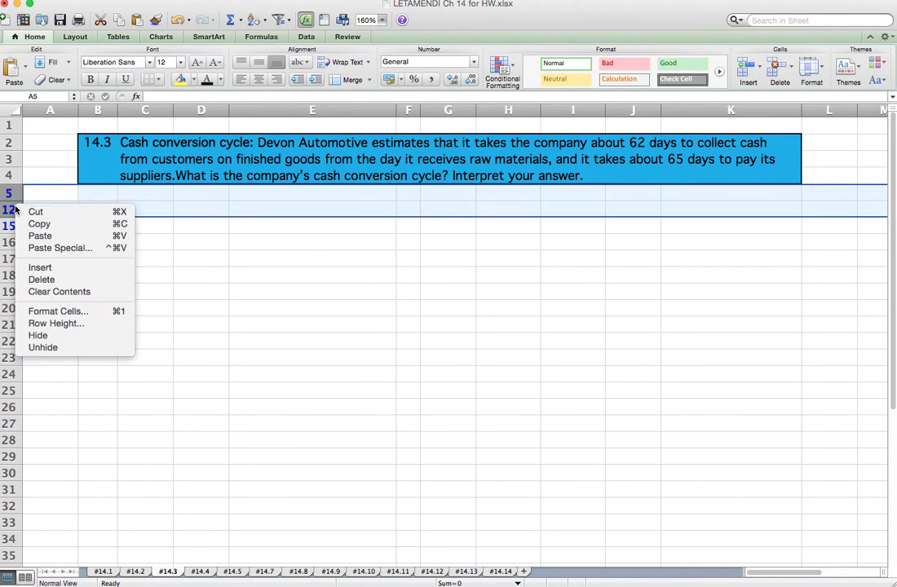
click(96, 346)
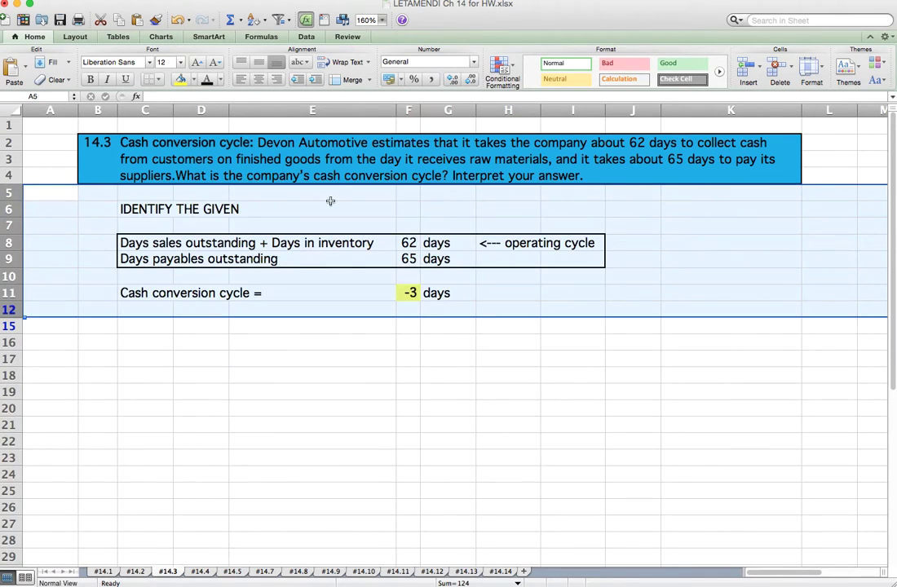
click(286, 202)
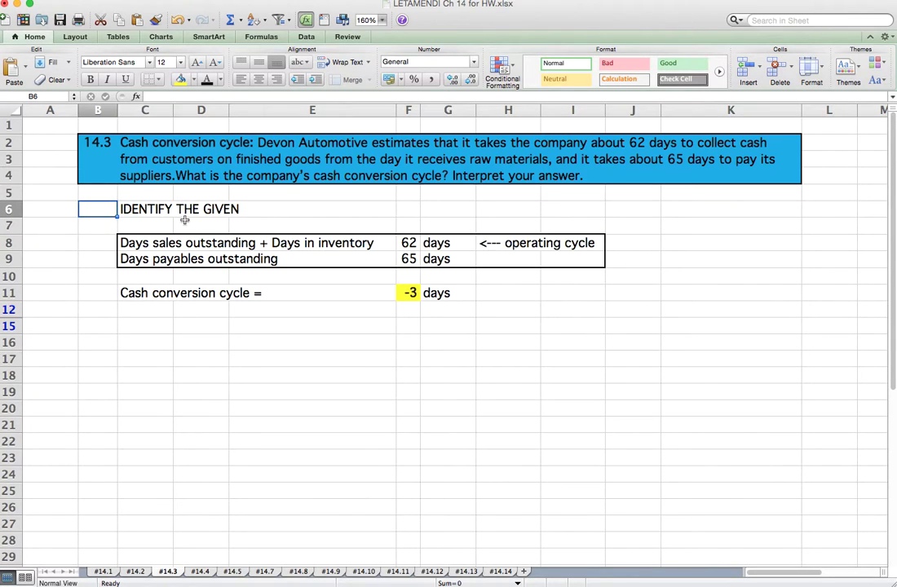
Review the given operating cycle days and days payables outstanding in rows 8 and 9
click(135, 243)
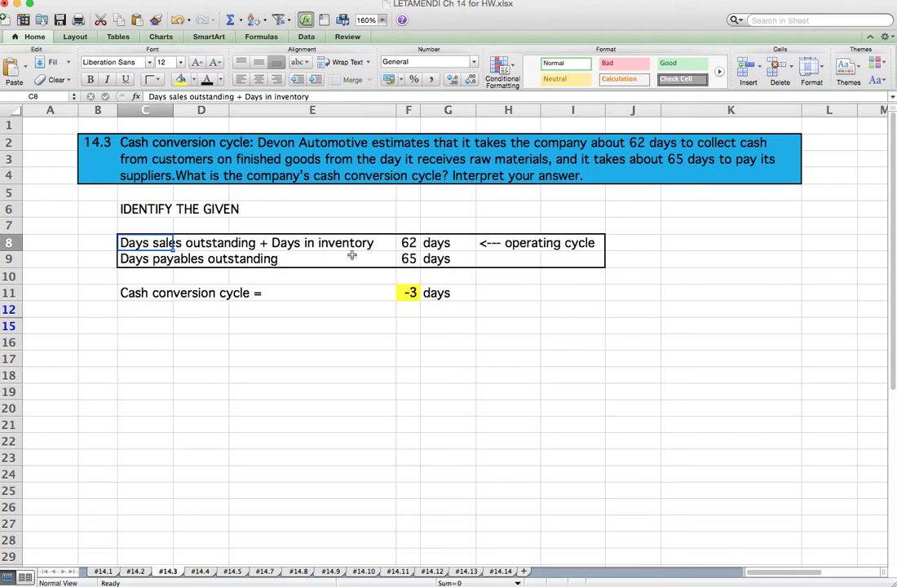
click(408, 243)
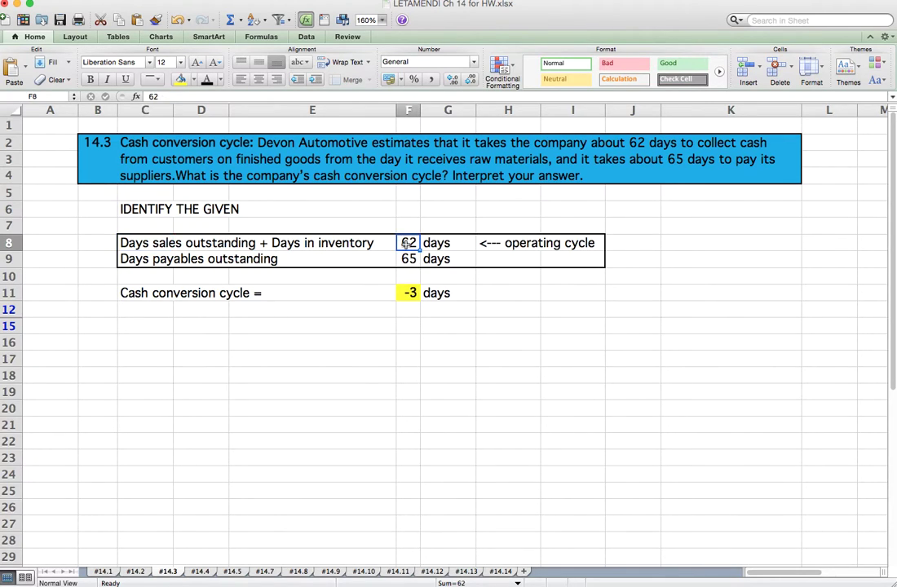
click(505, 244)
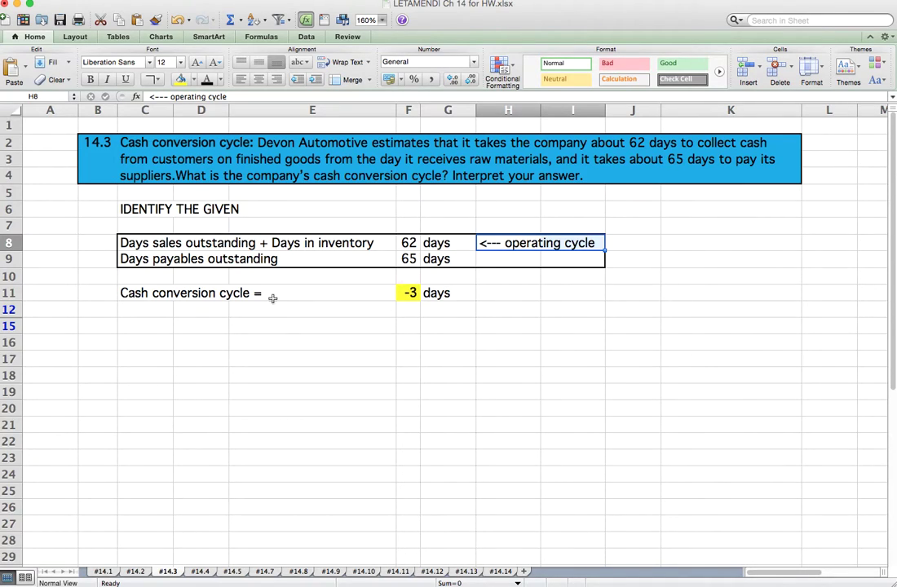
click(142, 260)
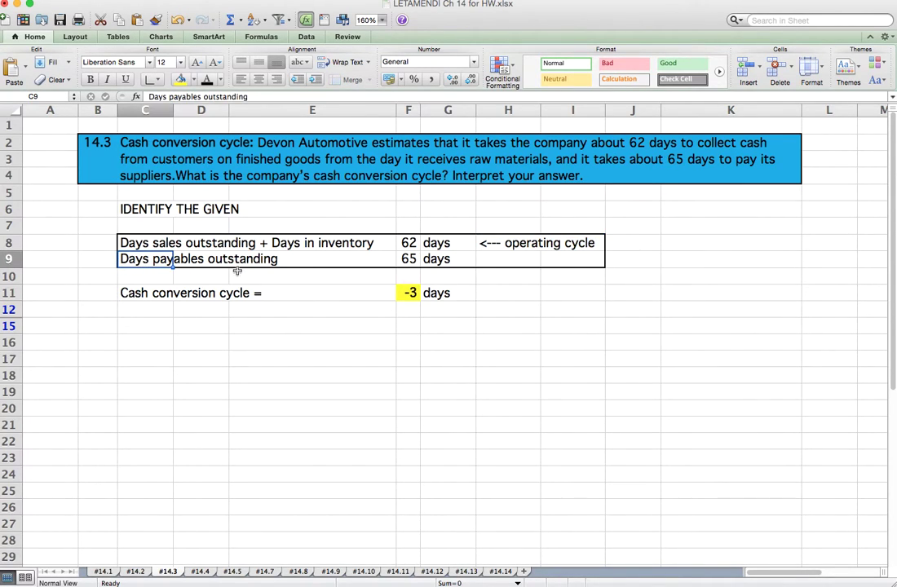
click(409, 259)
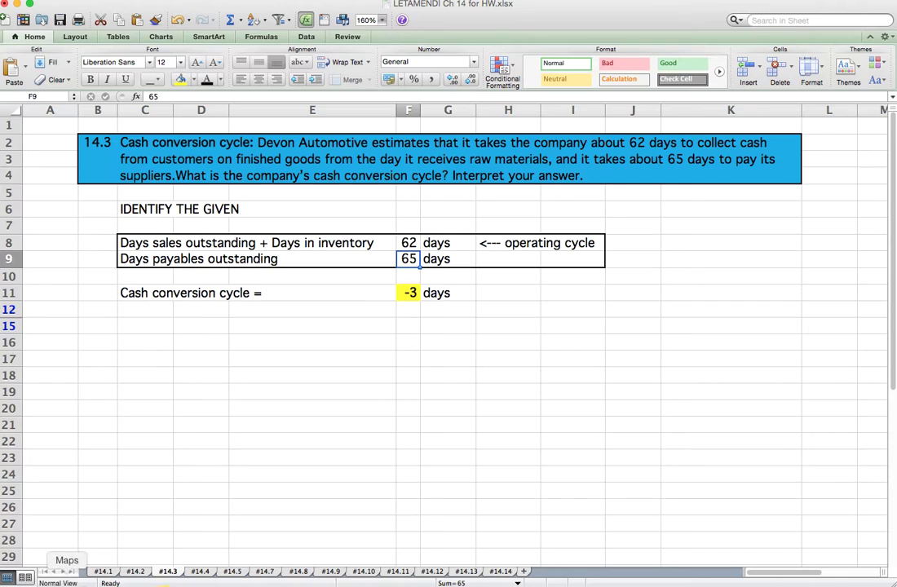
Check the cash conversion cycle definition on sheet #14.1 and compare it with the formula in F11 on sheet #14.3
click(105, 572)
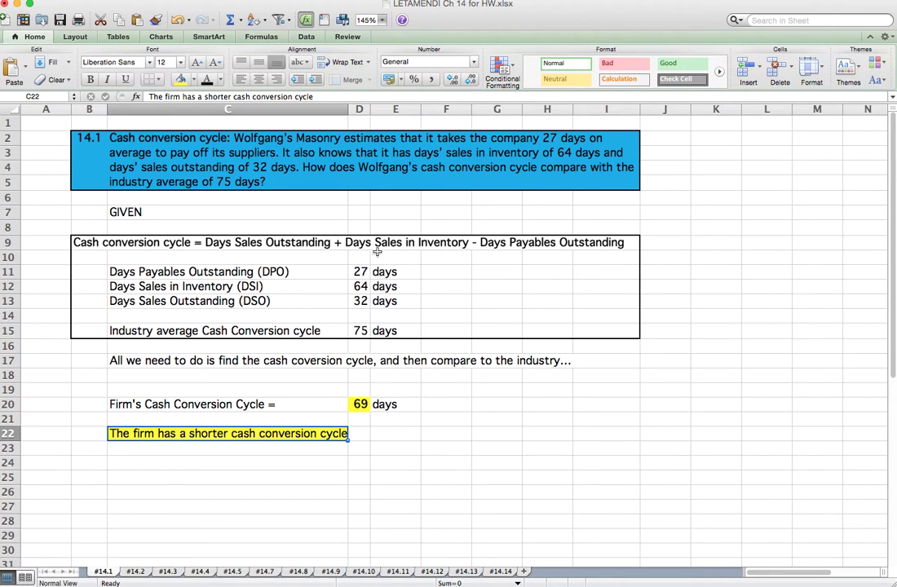
click(168, 572)
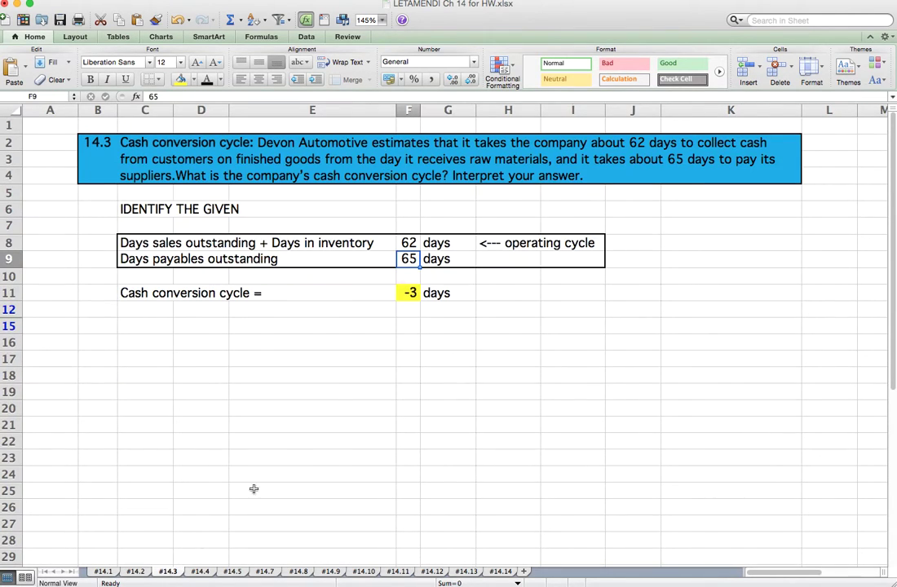
click(404, 242)
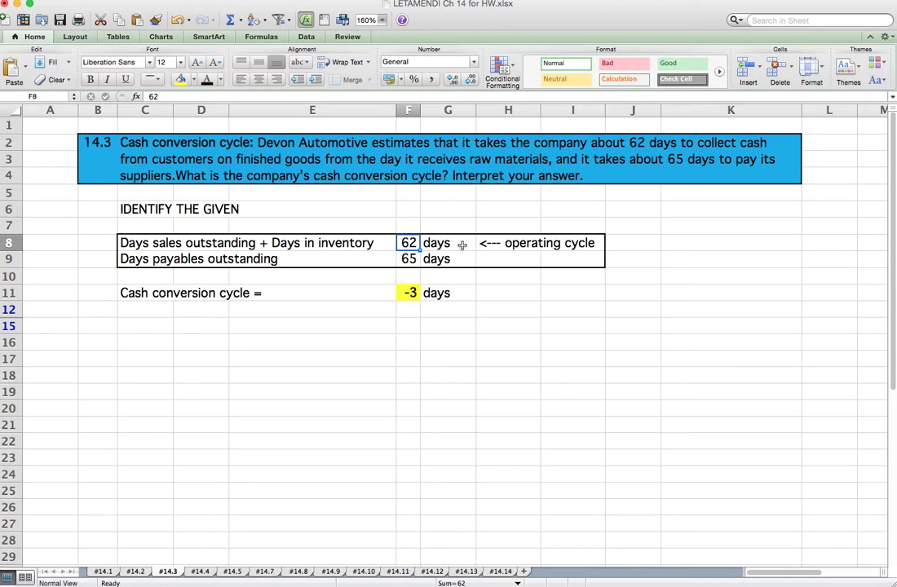
click(410, 293)
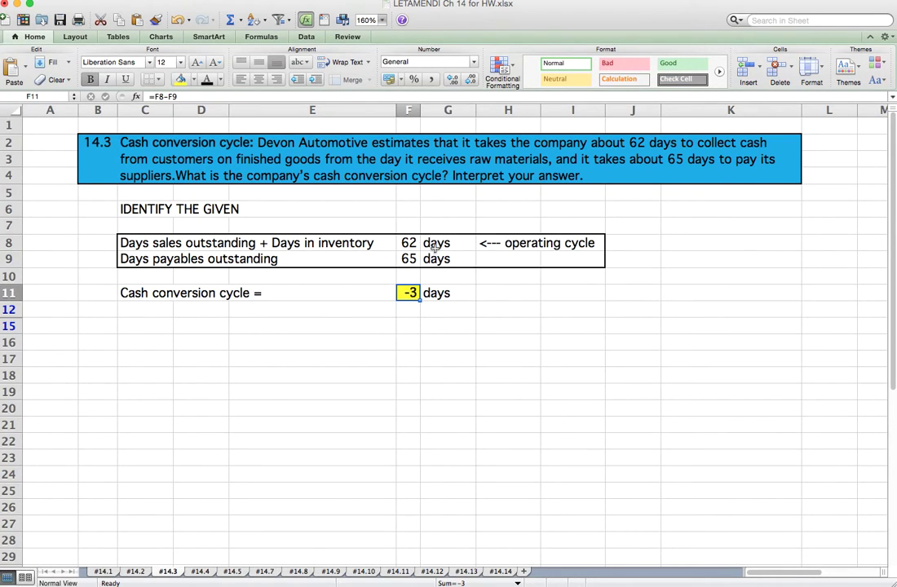
click(404, 292)
double_click(403, 291)
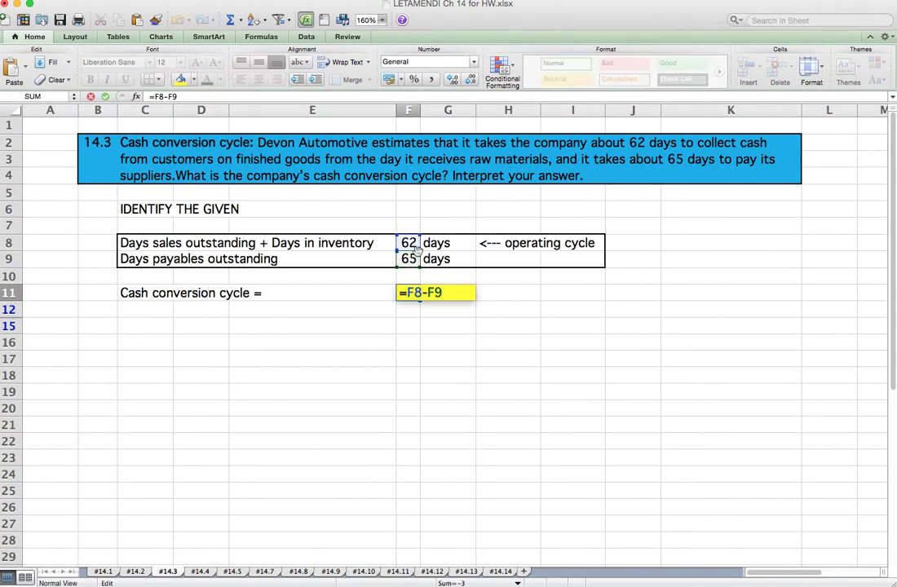
key(Escape)
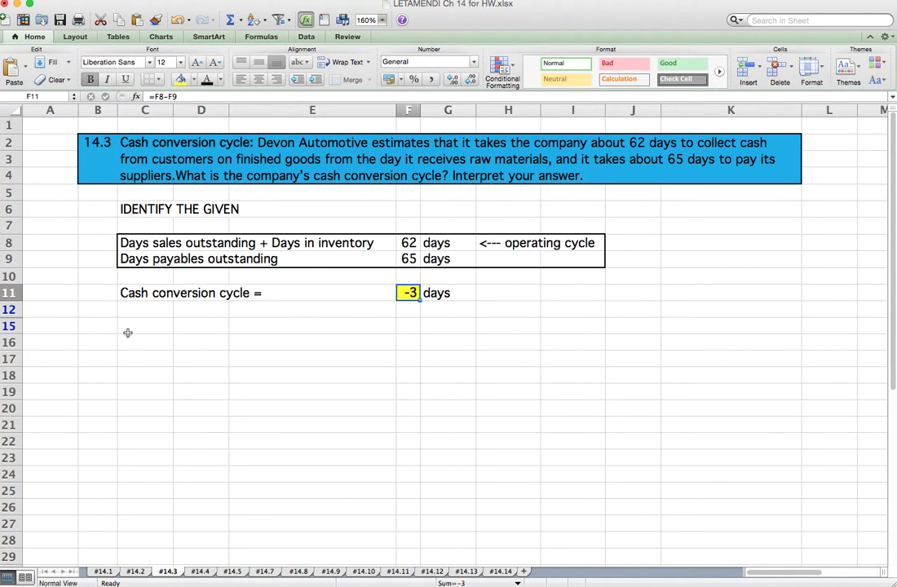
Unhide the rows between 12 and 15 on sheet #14.3 to show the answer's interpretation
click(12, 327)
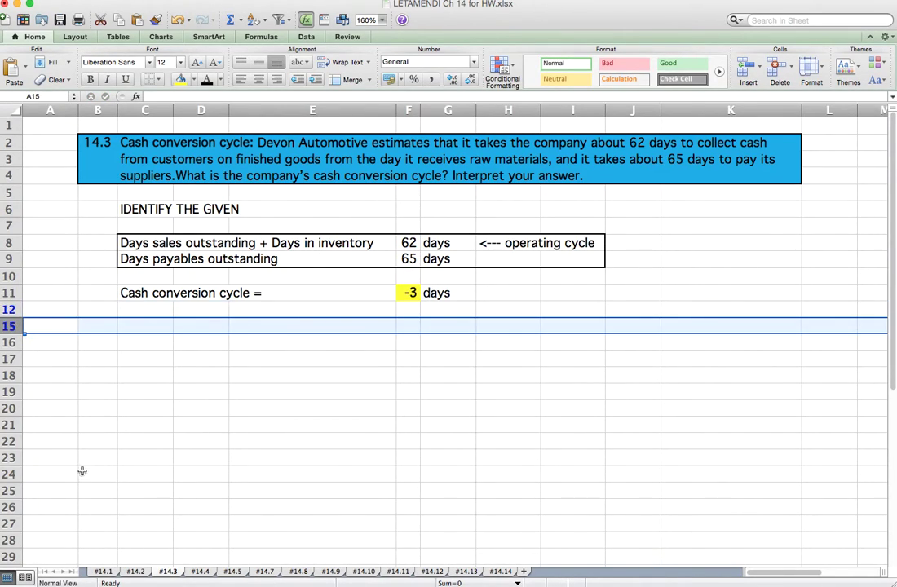
drag(12, 310, 12, 326)
right_click(20, 325)
click(47, 464)
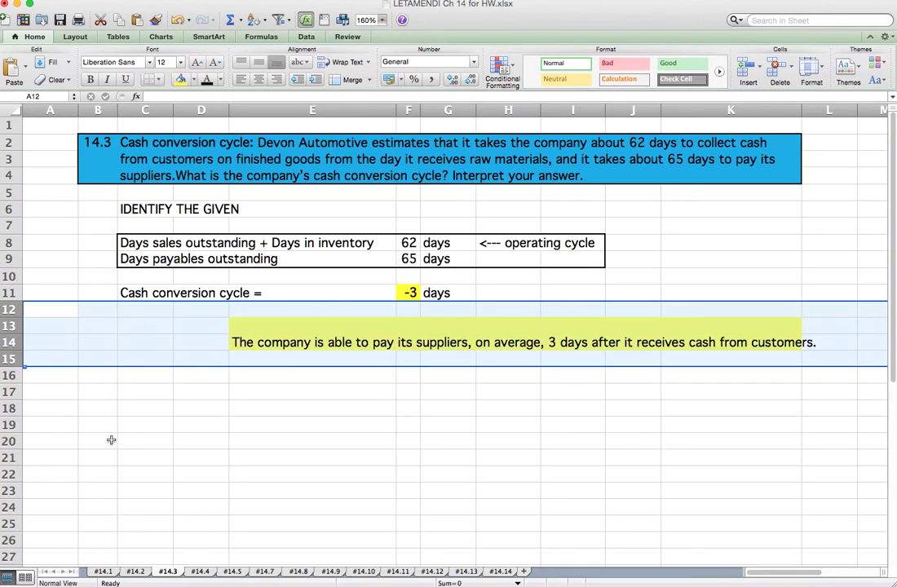
Read the interpretation of the cash conversion cycle answer in row 14 on sheet #14.3
click(282, 344)
click(286, 386)
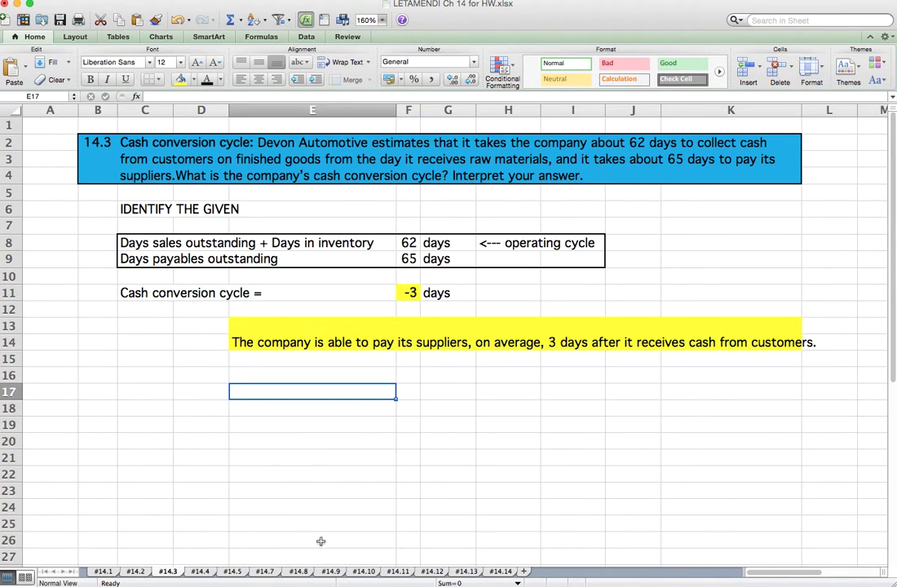
Go to sheet #14.5, enlarge the view, and unhide the rows between 5 and 15 below the NetSpeed problem
click(233, 571)
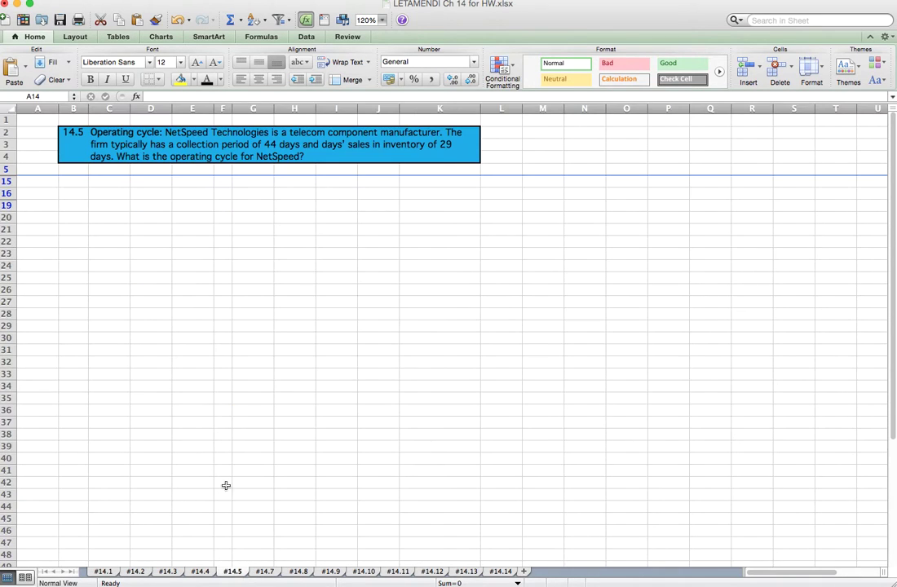
scroll(149, 175, up, 5)
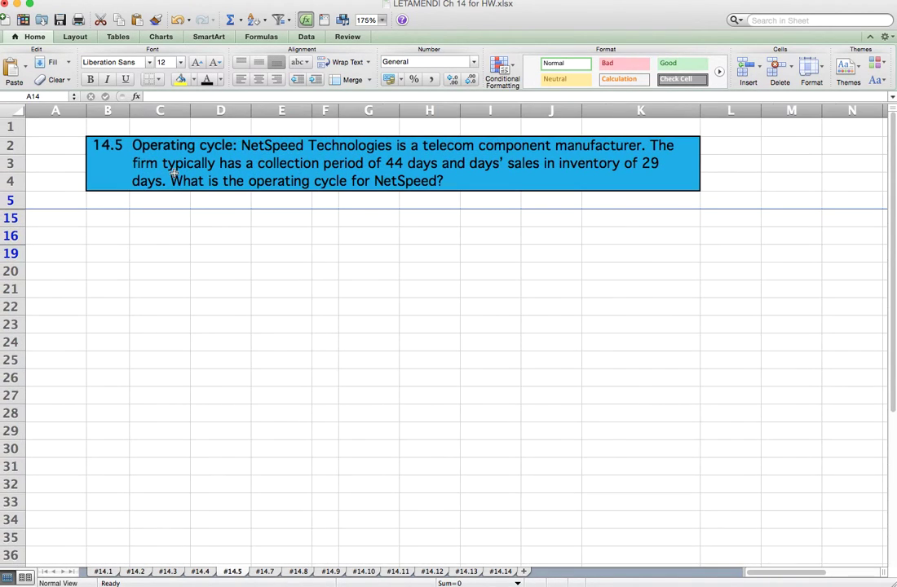
scroll(397, 200, up, 3)
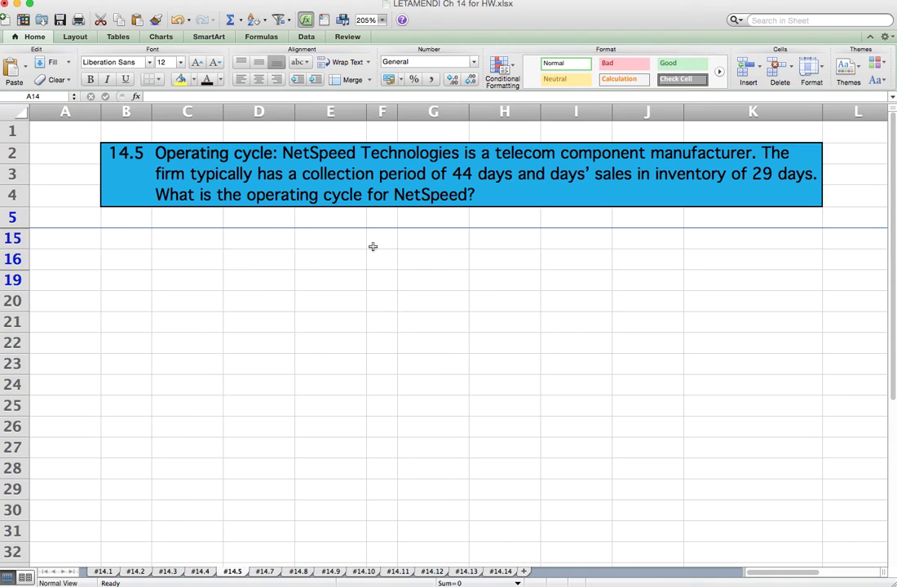
drag(22, 218, 29, 237)
right_click(30, 236)
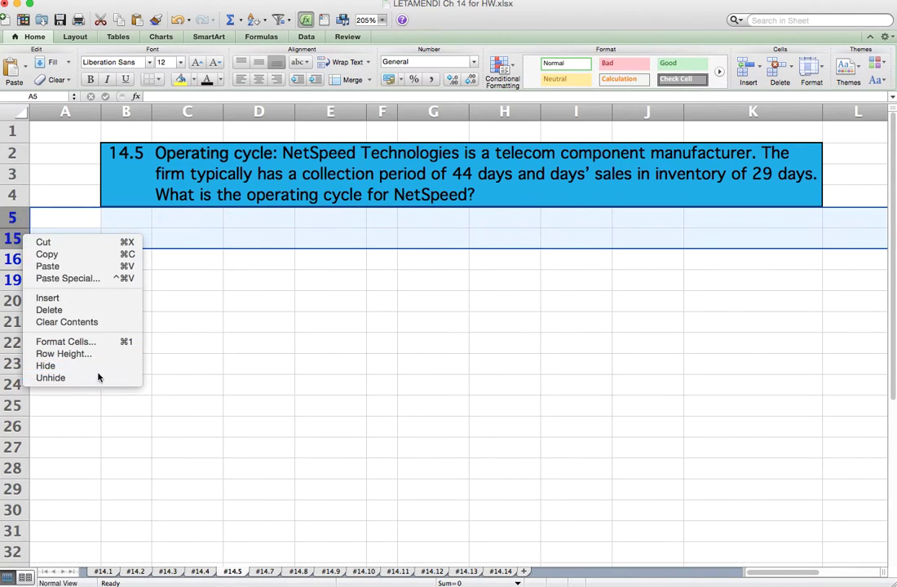
click(96, 378)
click(302, 238)
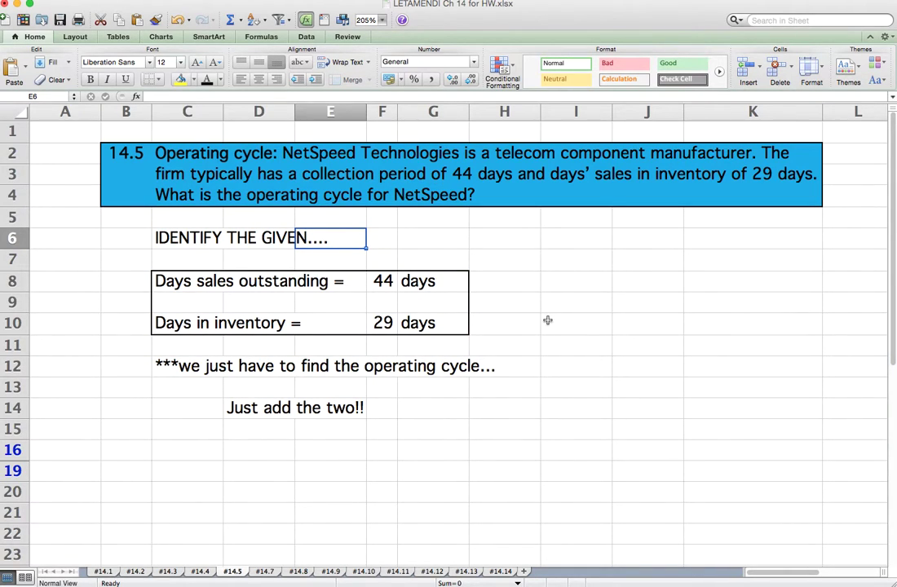
Compare the given days sales outstanding in F8 and days in inventory in F10 with the NetSpeed problem text
click(396, 281)
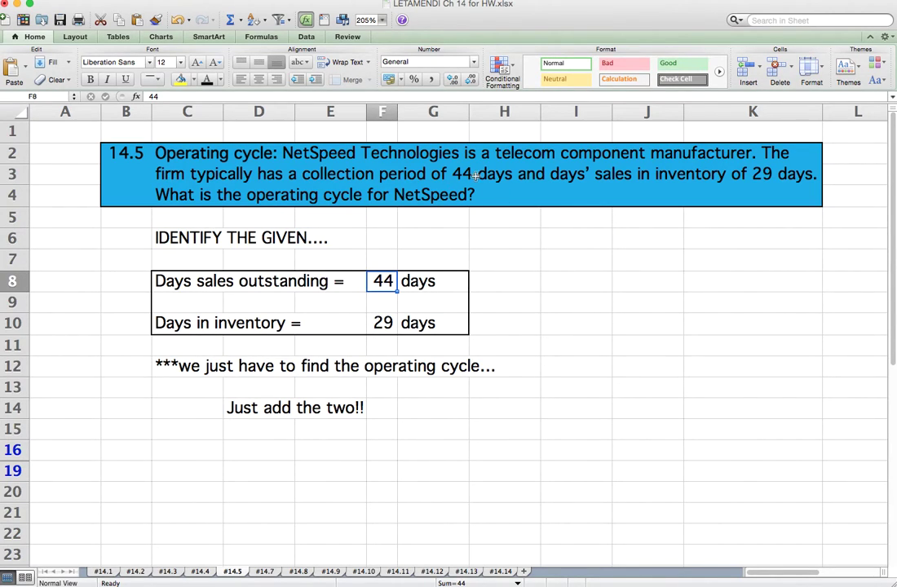
click(385, 328)
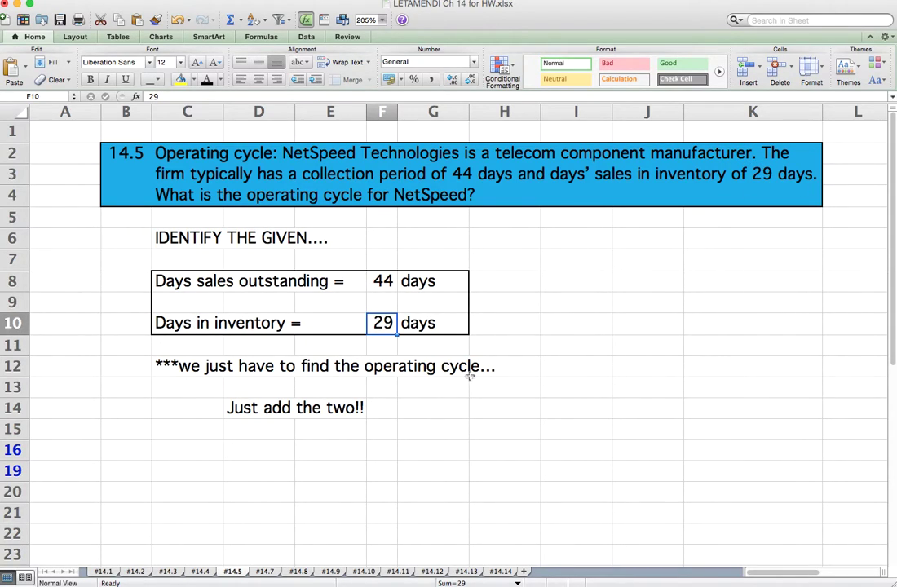
Unhide the rows between 16 and 19 on sheet #14.5 to show the operating cycle answer
click(12, 451)
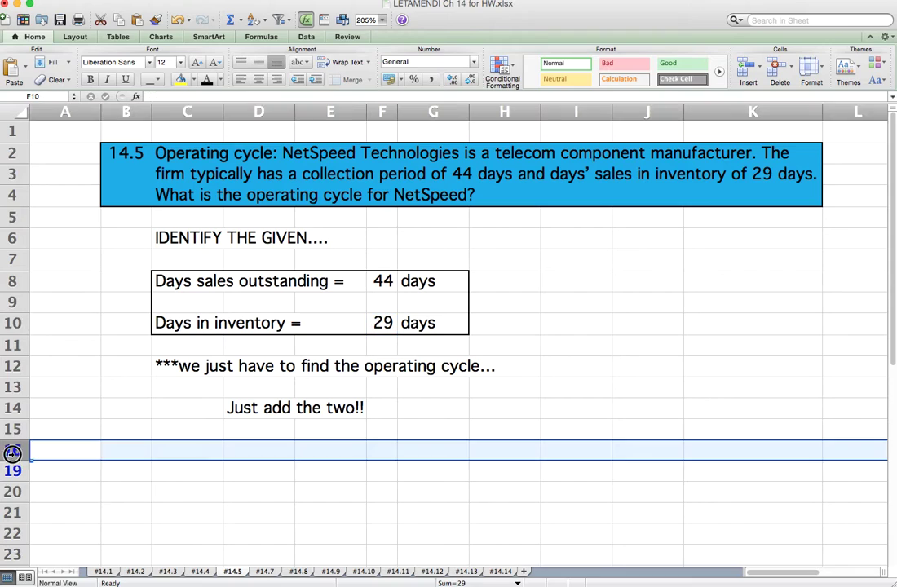
drag(12, 451, 11, 463)
right_click(11, 463)
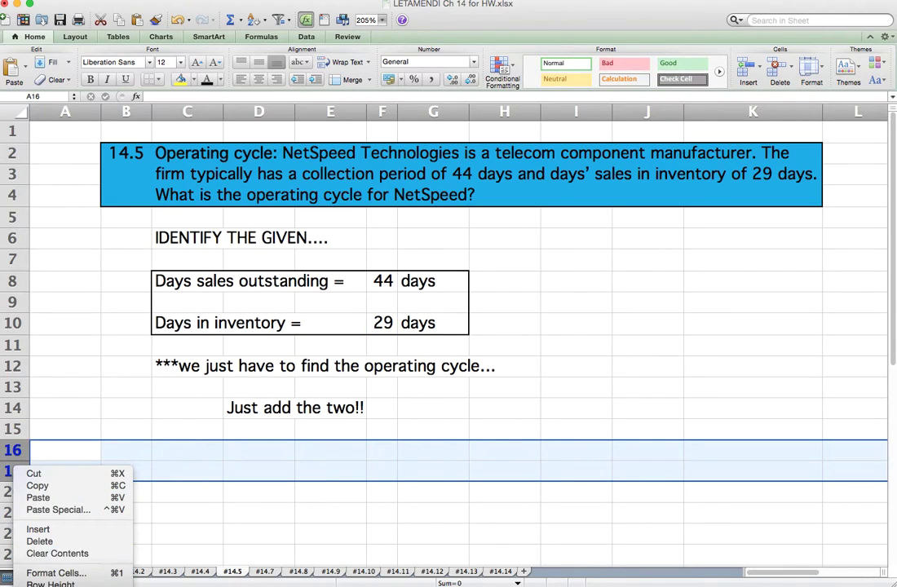
click(41, 586)
scroll(139, 421, down, 1)
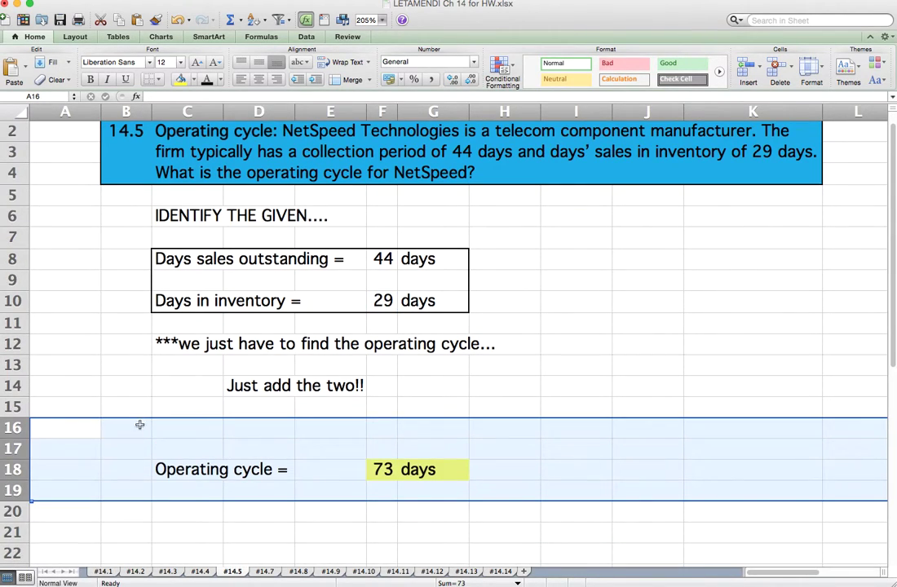
Inspect the operating cycle formula in F18 and its references to the given values, leaving it unedited
double_click(389, 470)
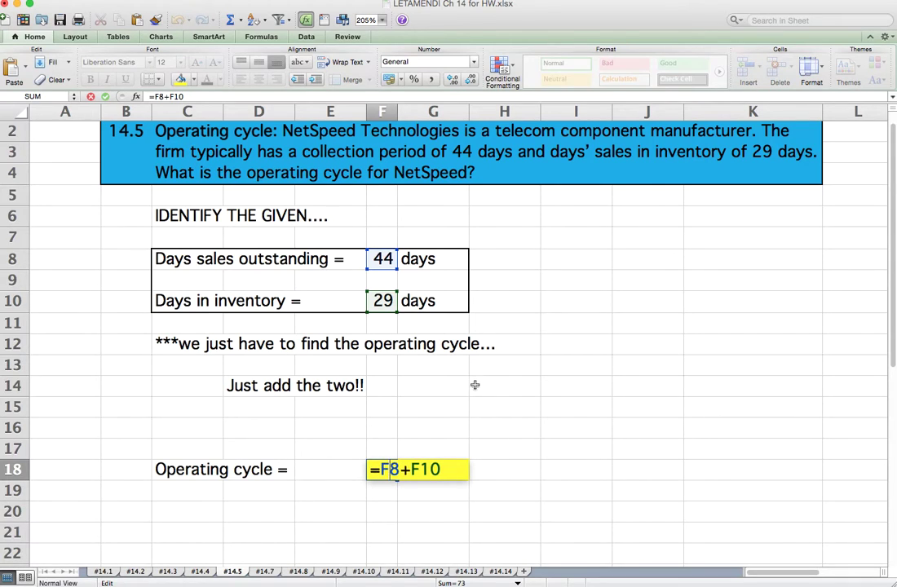
key(Escape)
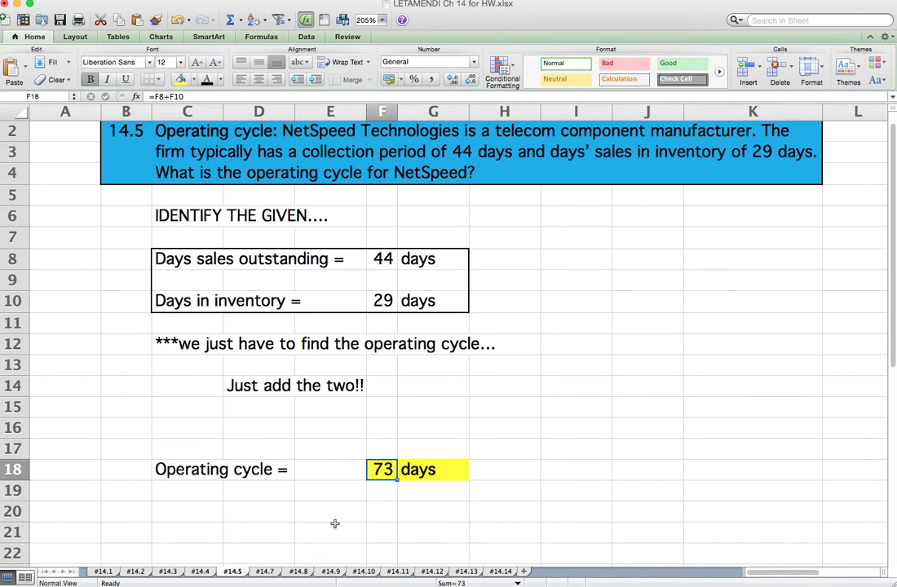
scroll(336, 510, up, 1)
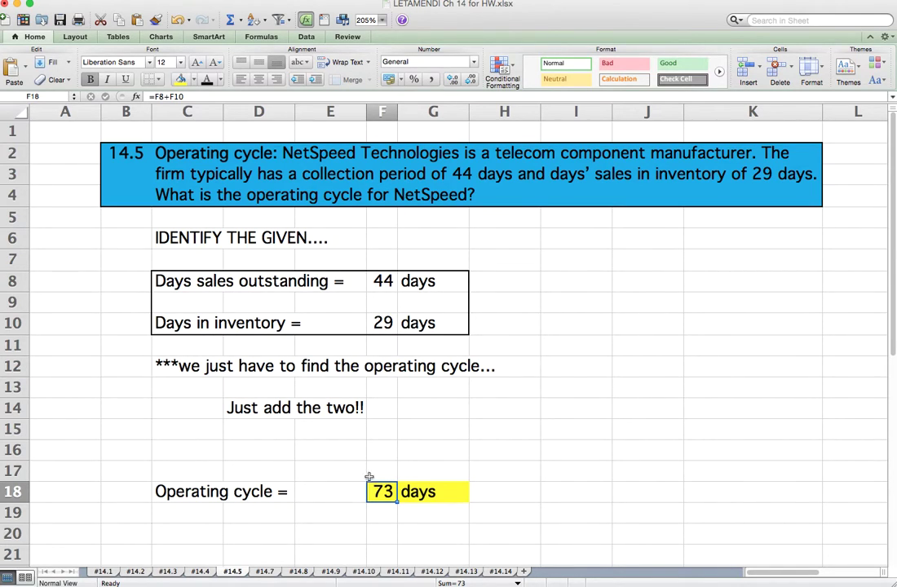
Go to sheet #14.7 and unhide the rows between 4 and 10 below the Sybex Corp. problem
click(265, 572)
scroll(256, 213, up, 3)
scroll(257, 213, up, 3)
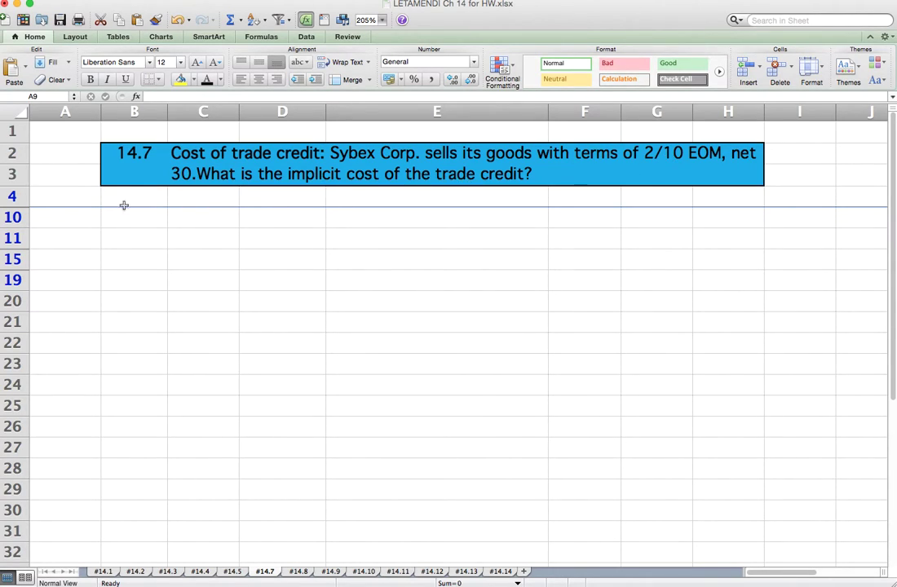
drag(12, 197, 12, 217)
right_click(13, 217)
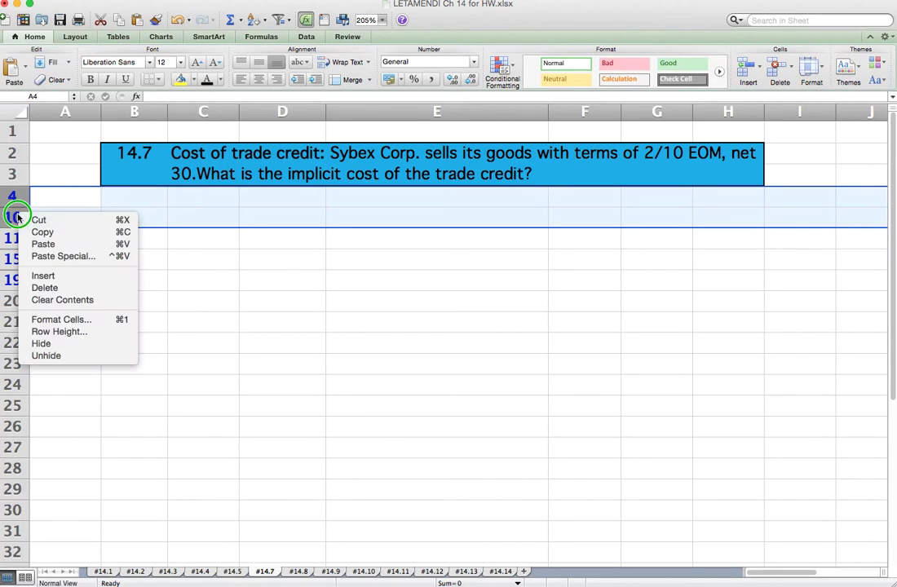
click(45, 355)
click(361, 214)
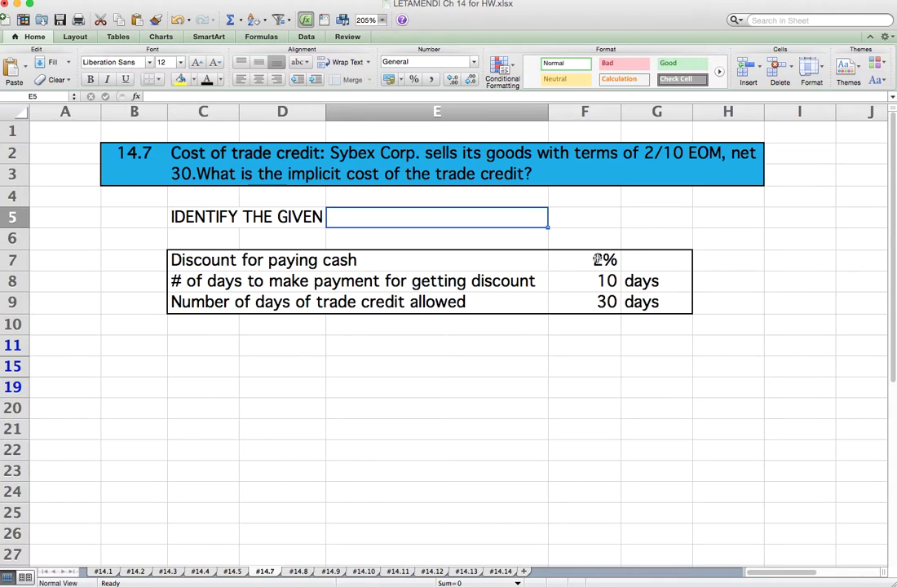
Review the given cash discount, discount payment days and trade credit days in rows 7 to 9
click(570, 263)
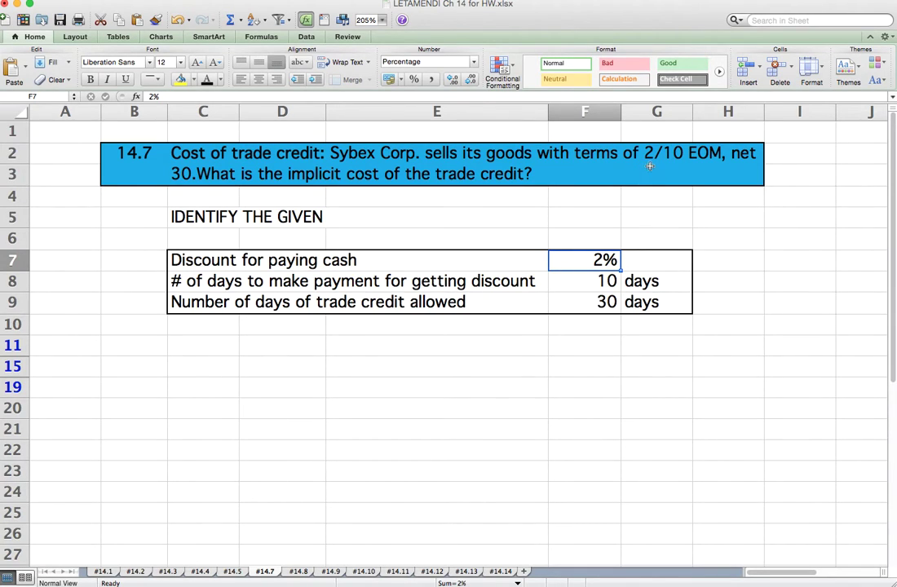
click(210, 281)
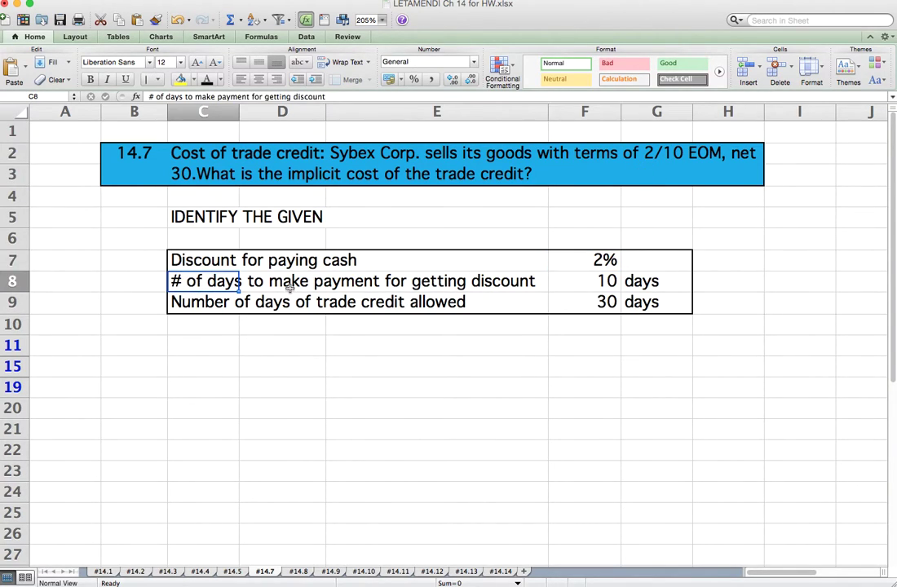
click(579, 283)
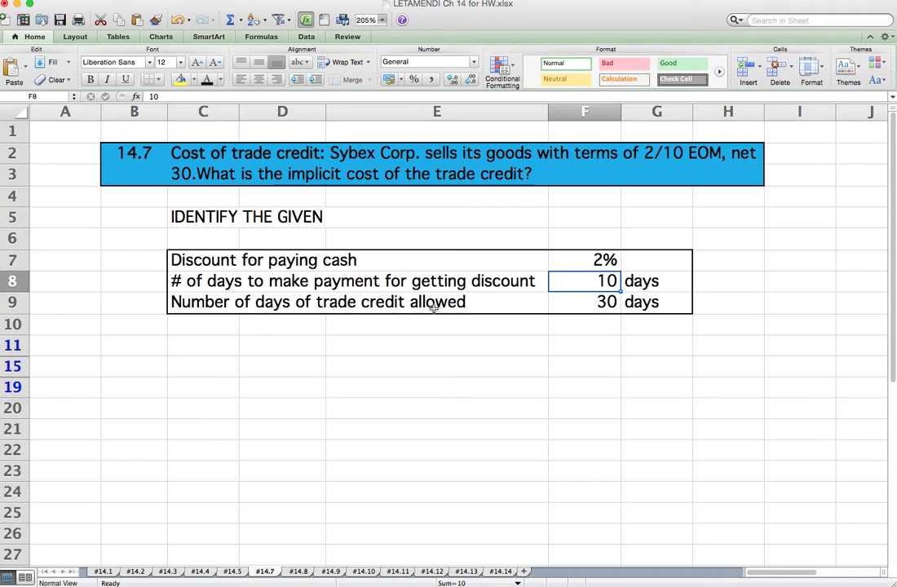
click(601, 301)
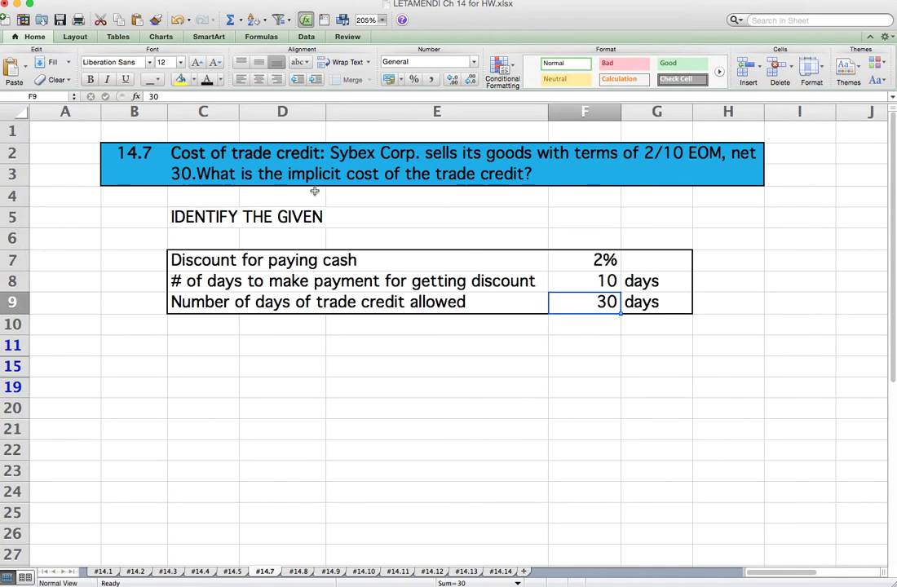
Unhide the rows between 11 and 15 on sheet #14.7 to show the implicit cost of trade credit equation
drag(12, 345, 15, 367)
right_click(16, 367)
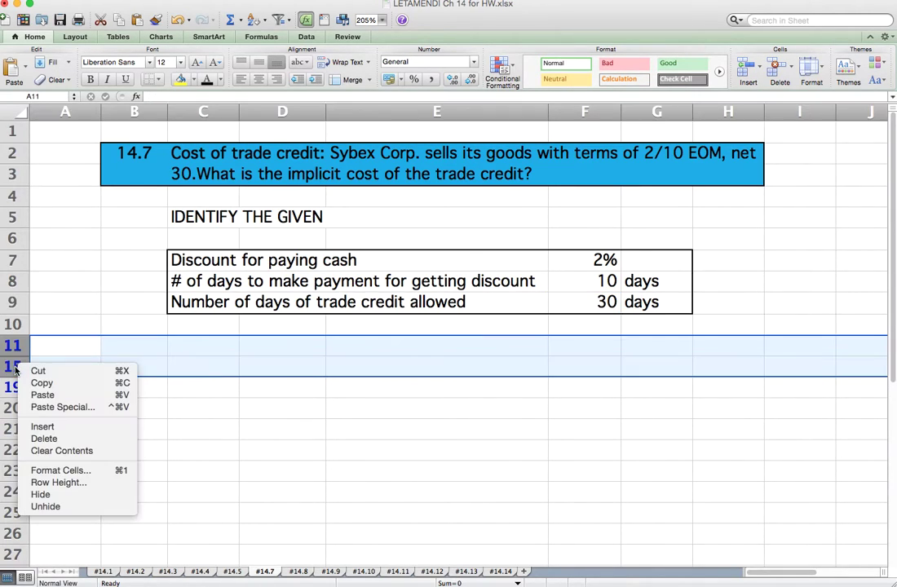
click(86, 507)
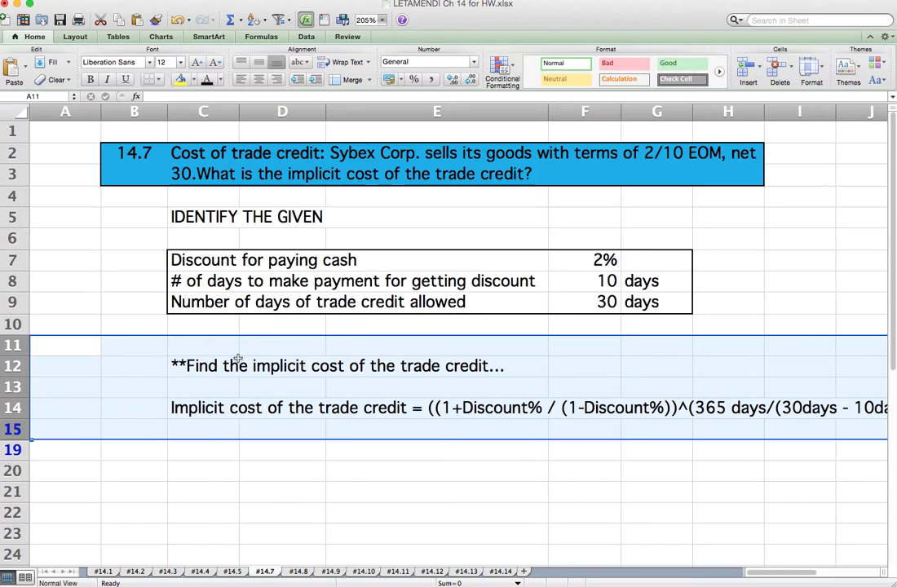
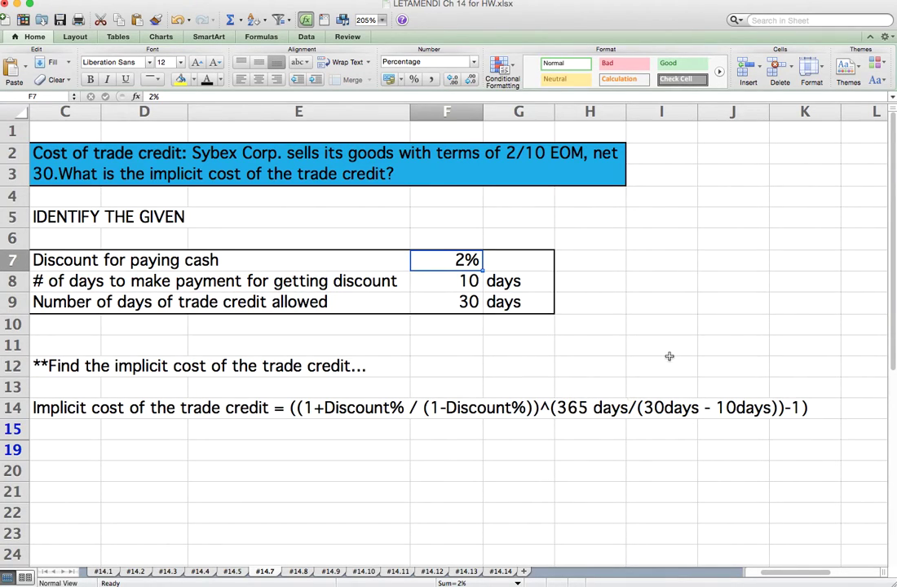
Match the trade credit days in F9 and discount days in F8 to the terms of the equation in row 14
click(417, 301)
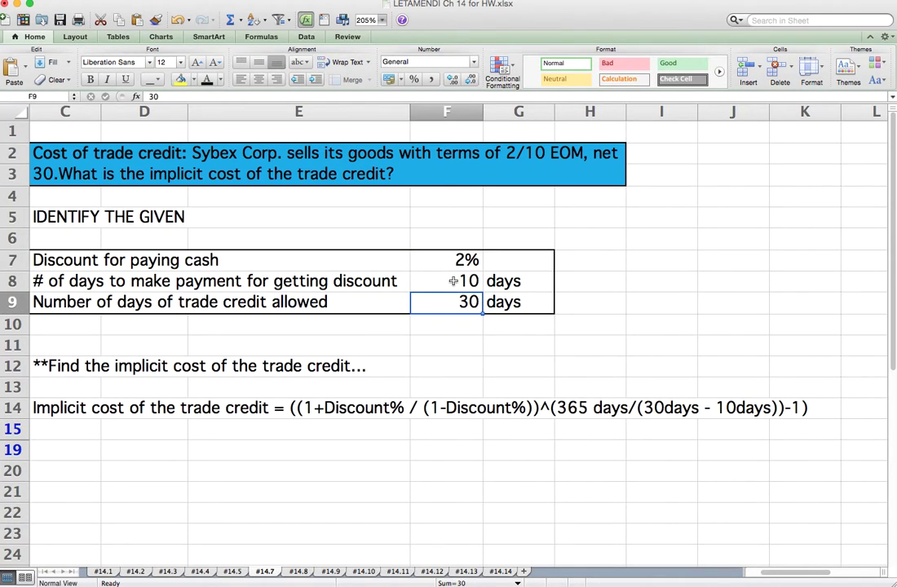
click(454, 281)
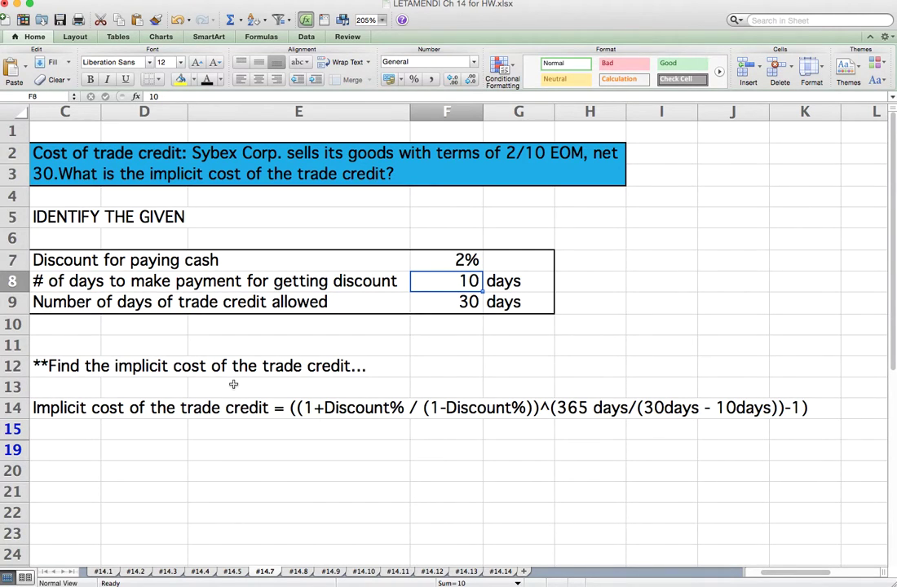
Unhide the rows between 15 and 19 on sheet #14.7 to show the implicit cost result
scroll(233, 384, left, 3)
drag(12, 429, 12, 450)
right_click(13, 449)
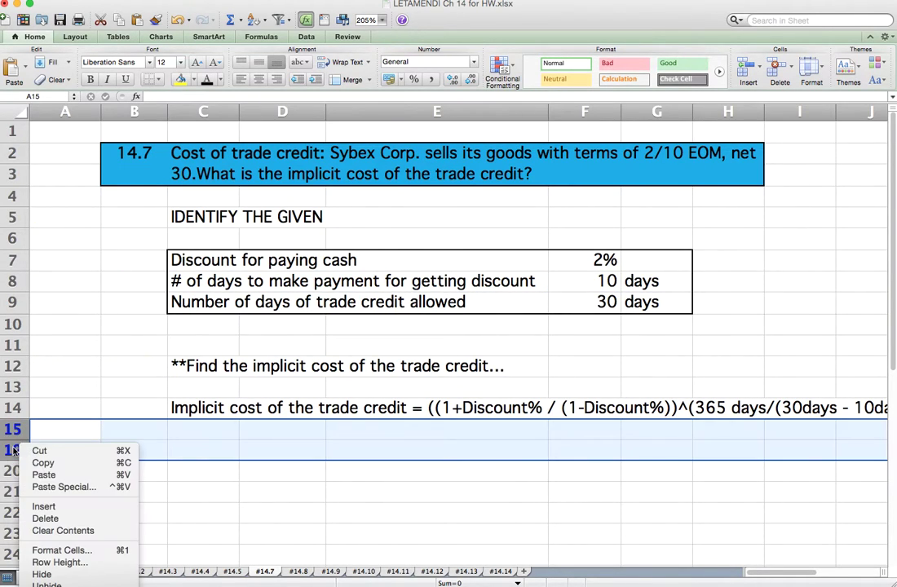
click(46, 583)
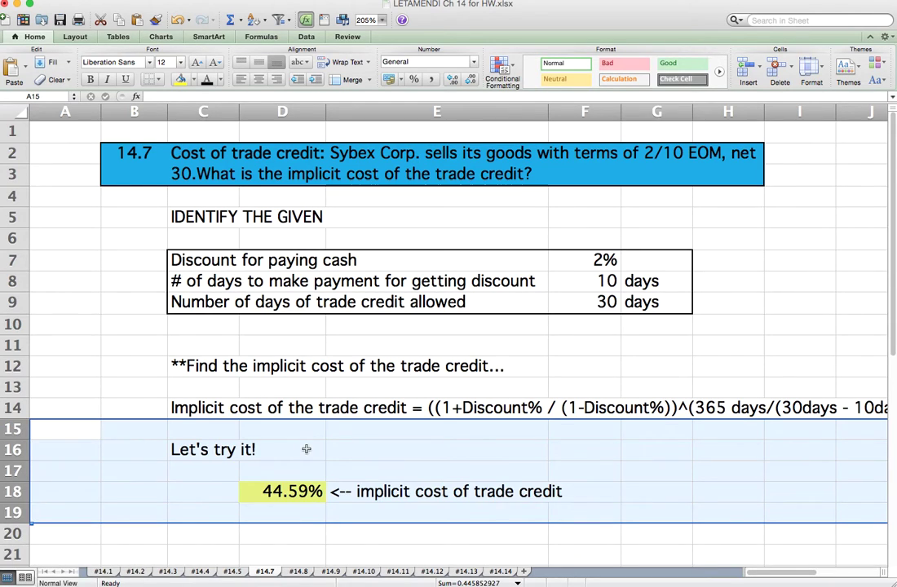
scroll(306, 449, down, 3)
click(421, 447)
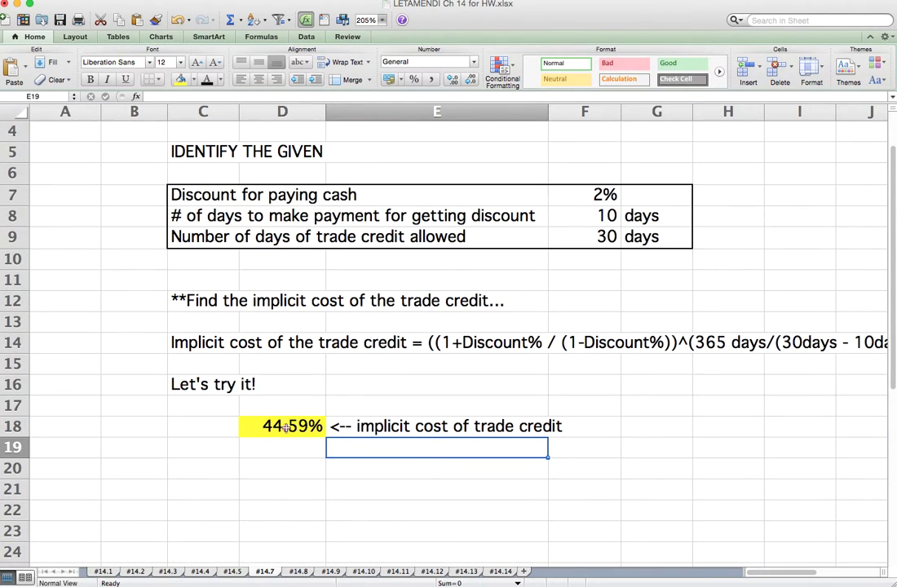
Inspect the implicit cost formula in D18 and compare it with the equation in row 14, leaving it unedited
click(243, 426)
scroll(269, 426, left, 2)
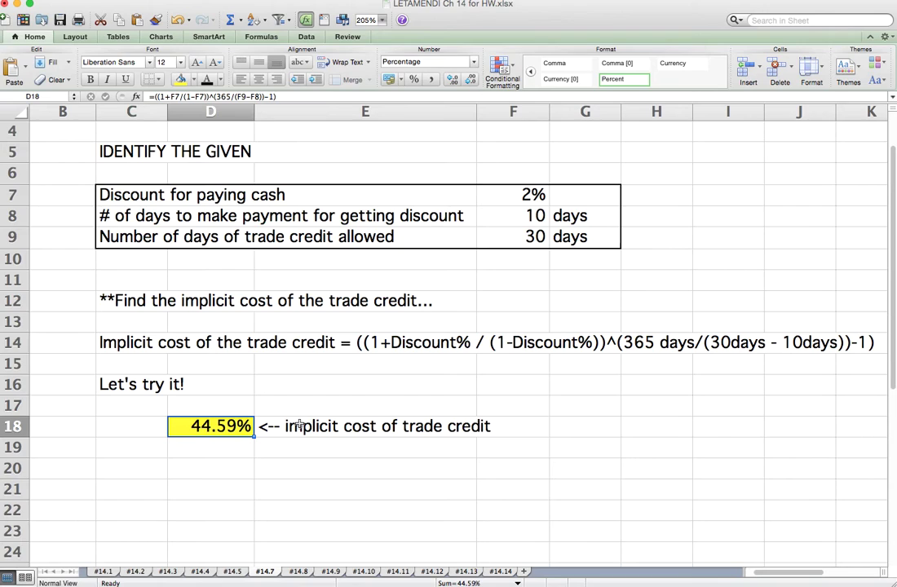
double_click(226, 427)
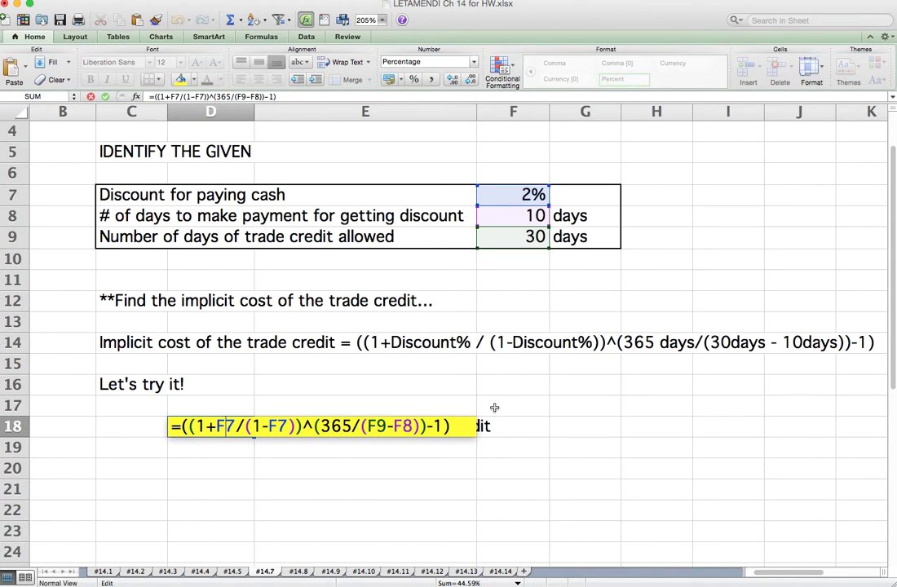
key(ctrl+Return)
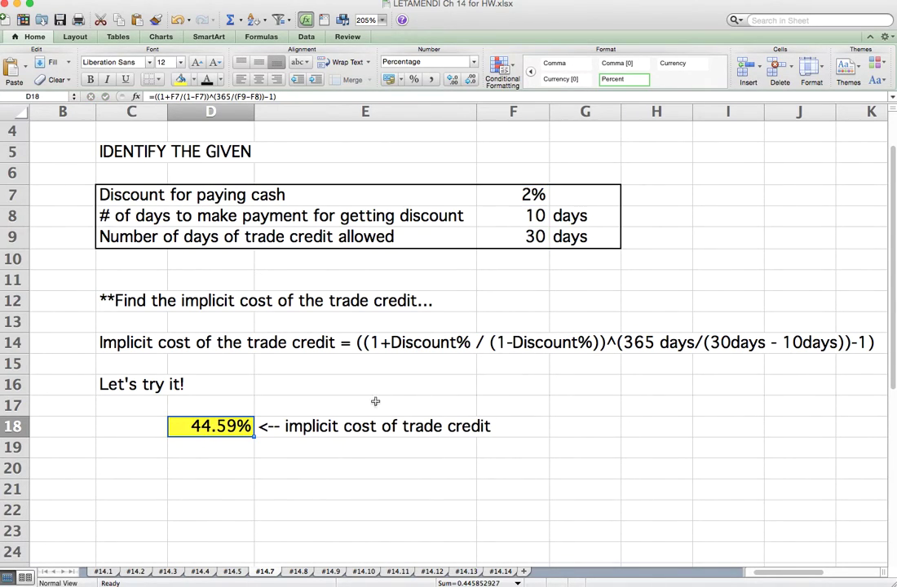
Reduce the decimal places shown for the implicit cost in D18, and restore them to two
click(463, 80)
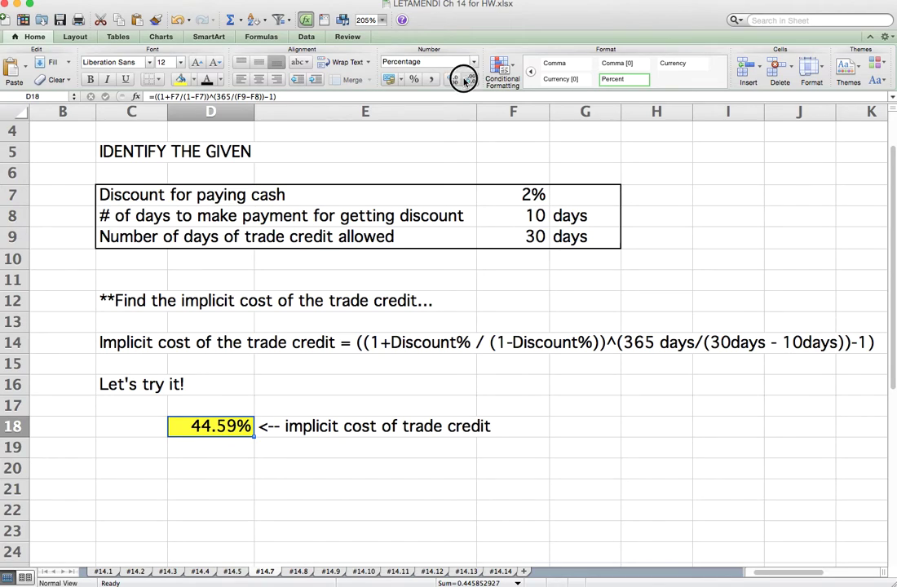
click(470, 80)
click(453, 81)
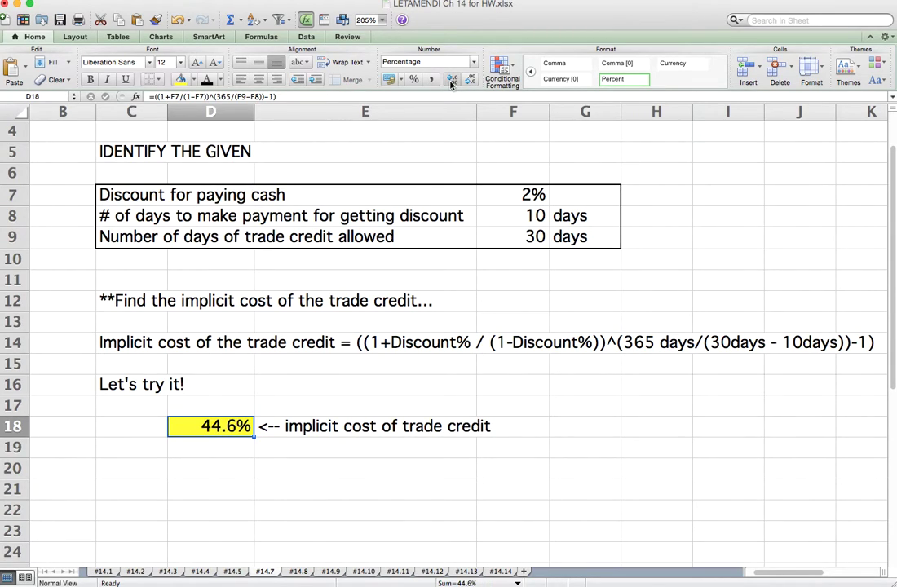
click(453, 82)
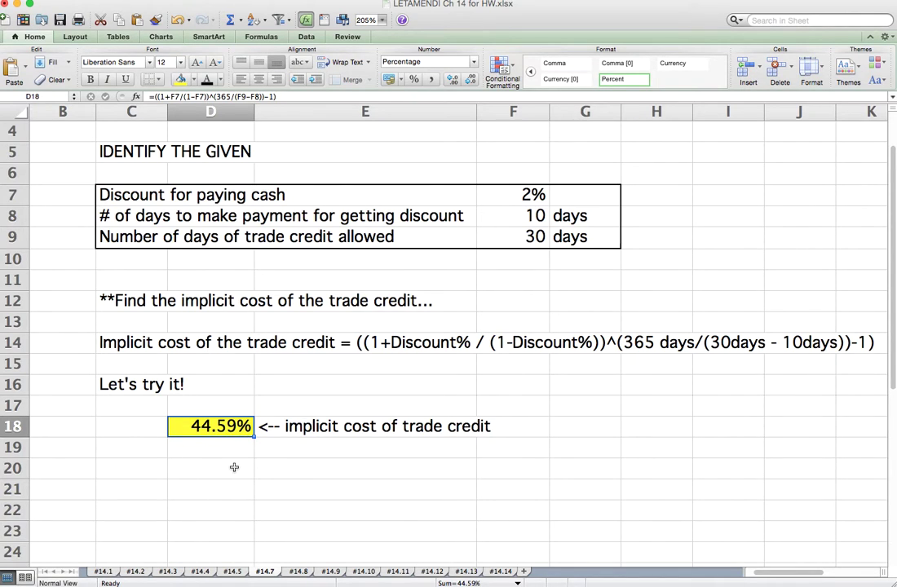
Open sheet #14.9 and unhide the rows between 4 and 13 to show the given lockbox data
scroll(234, 467, up, 3)
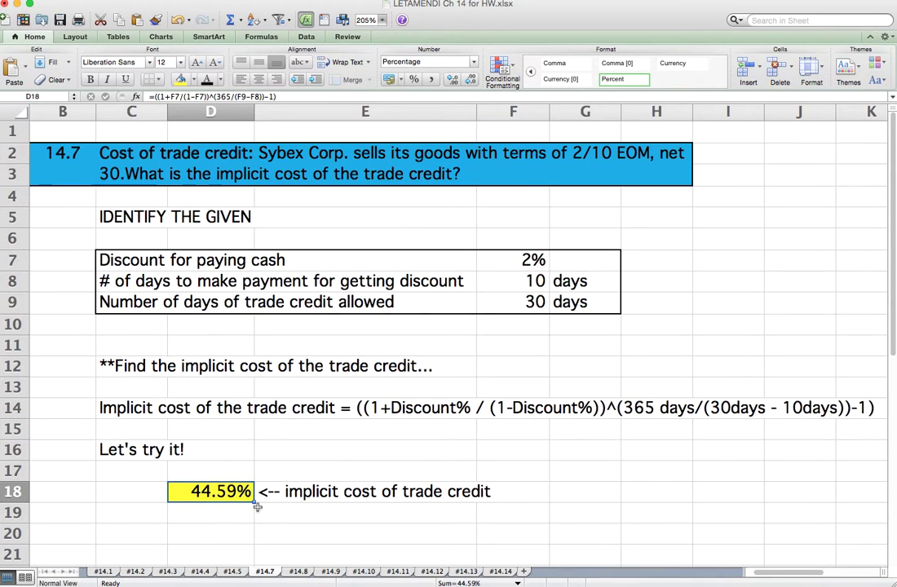
click(331, 572)
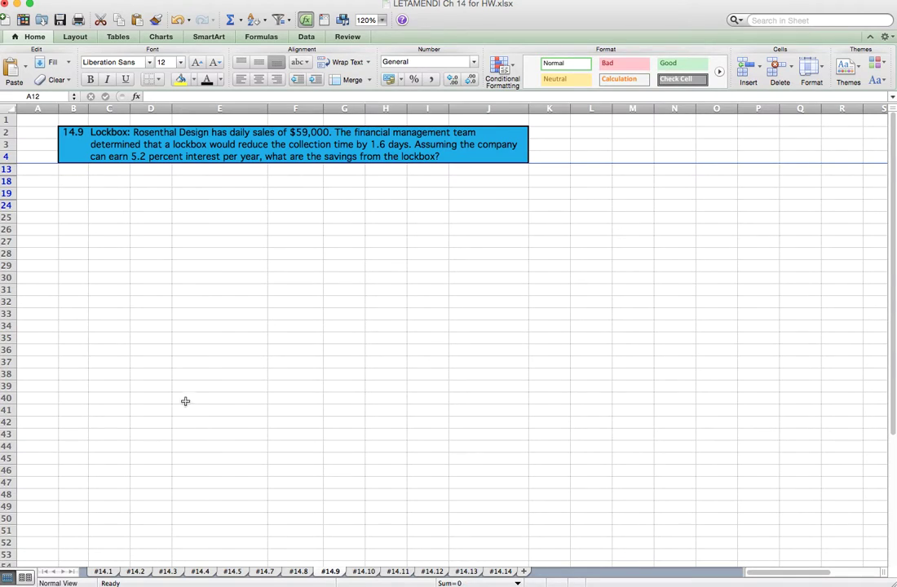
scroll(218, 251, up, 5)
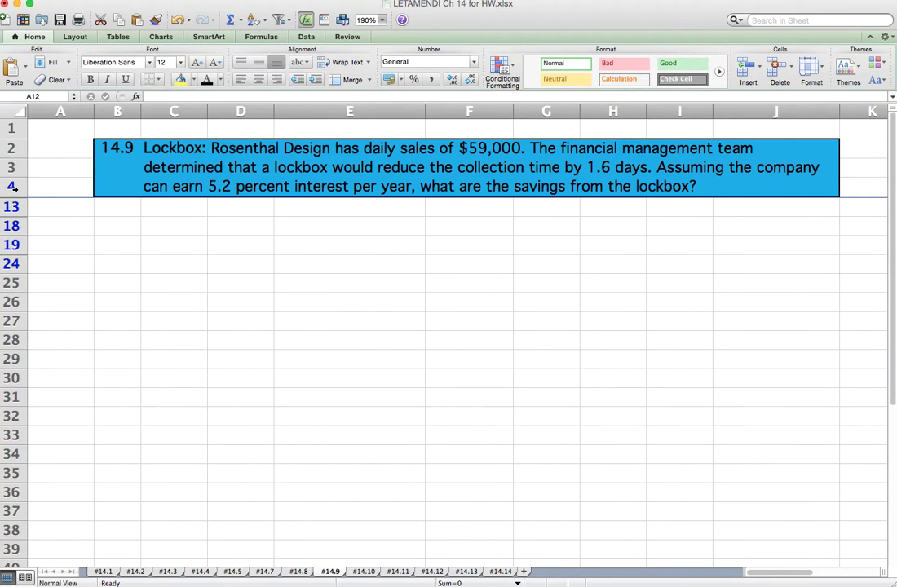
drag(13, 187, 16, 205)
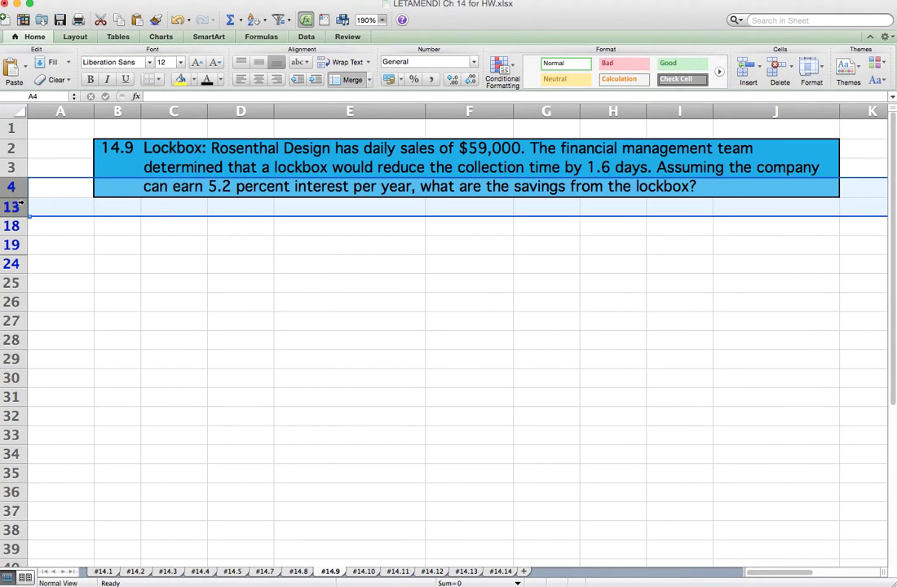
right_click(19, 195)
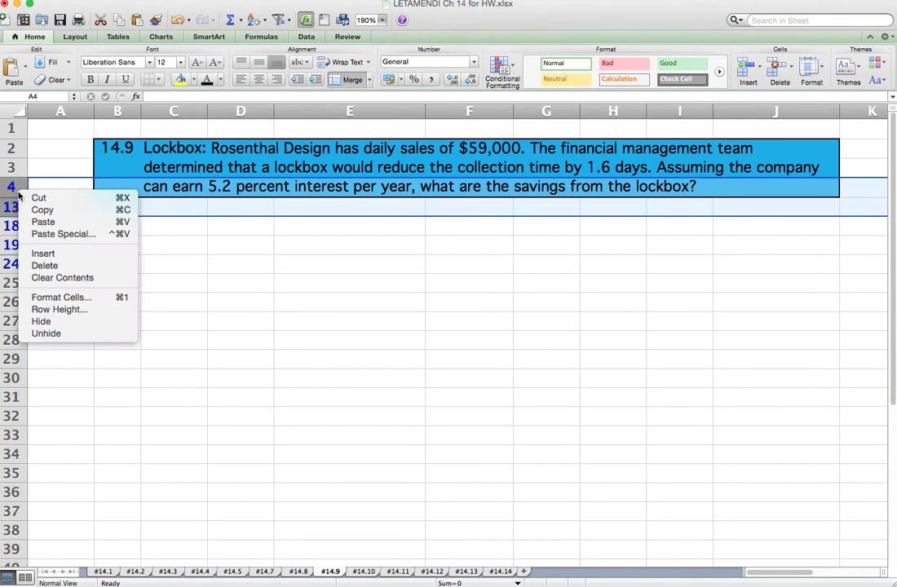
click(66, 334)
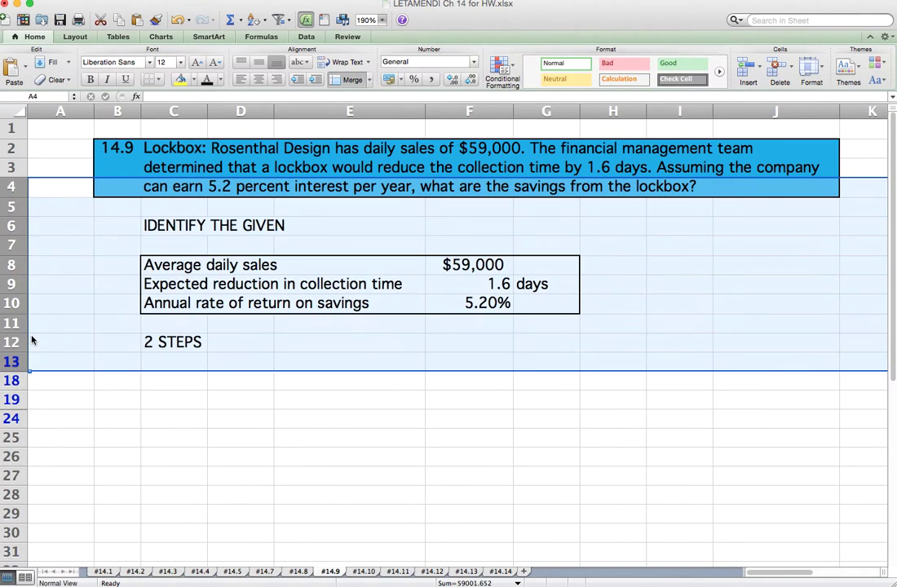
Match the average daily sales, collection time reduction and annual rate of return in the given table to the lockbox problem statement
click(166, 230)
drag(176, 247, 296, 248)
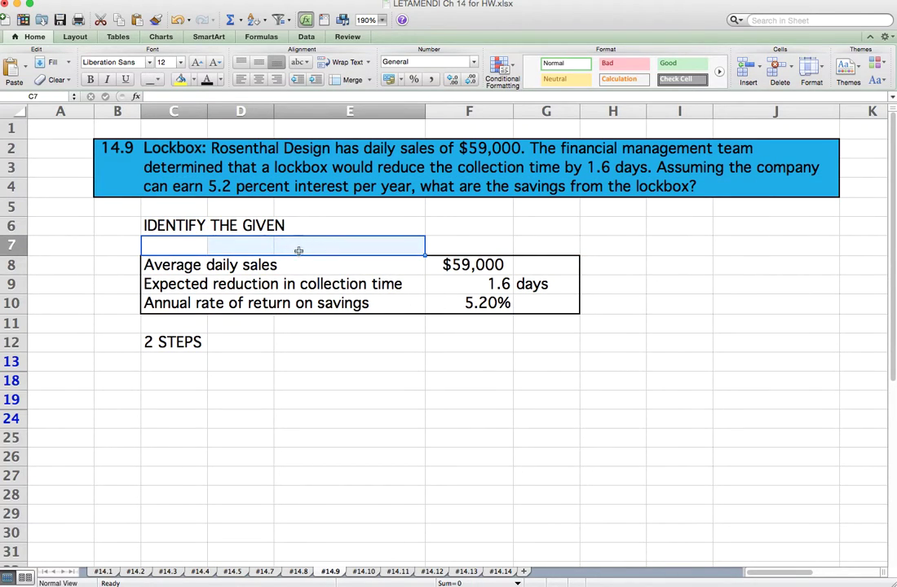
click(220, 265)
click(487, 263)
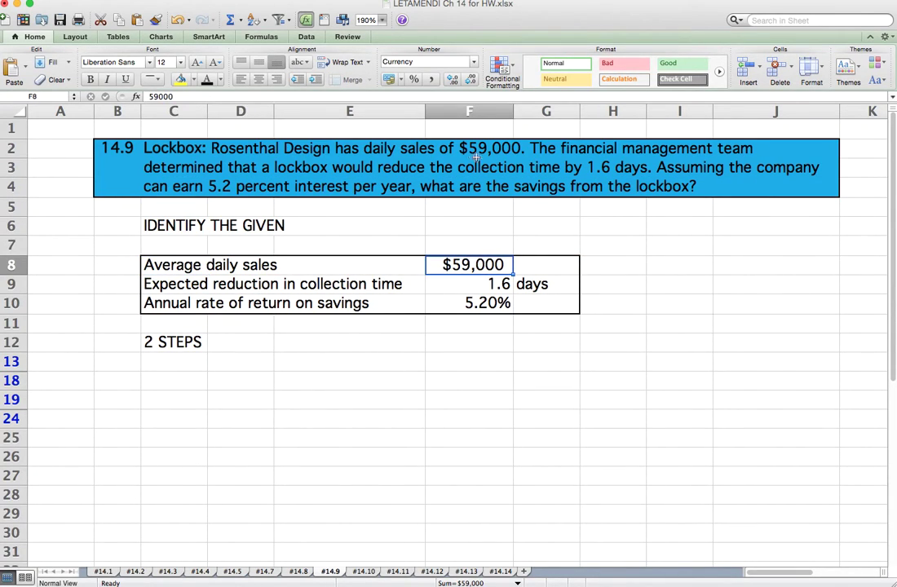
click(195, 285)
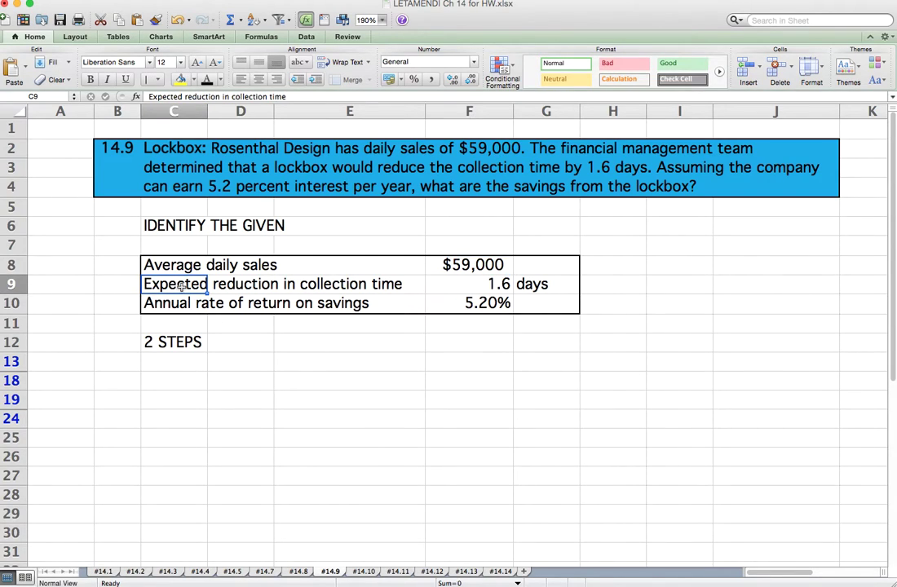
click(465, 286)
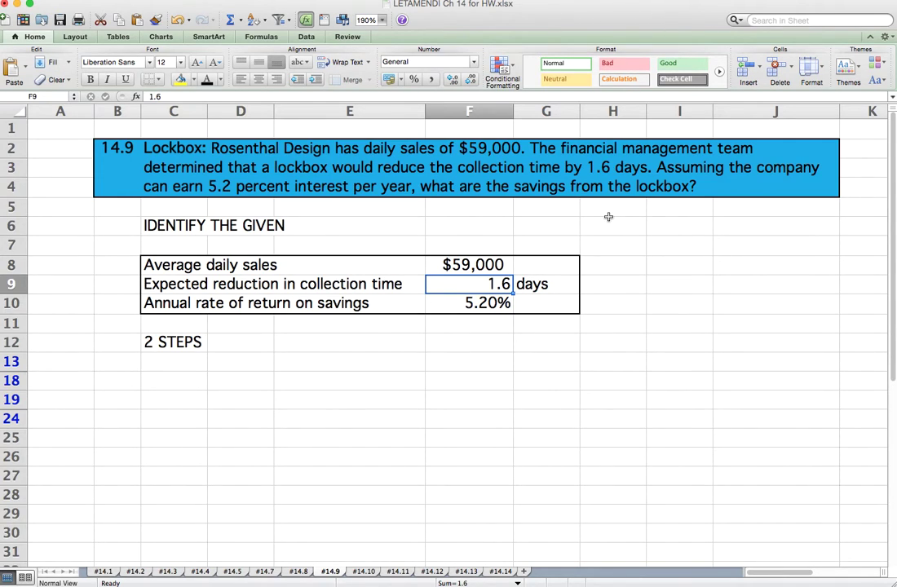
click(163, 302)
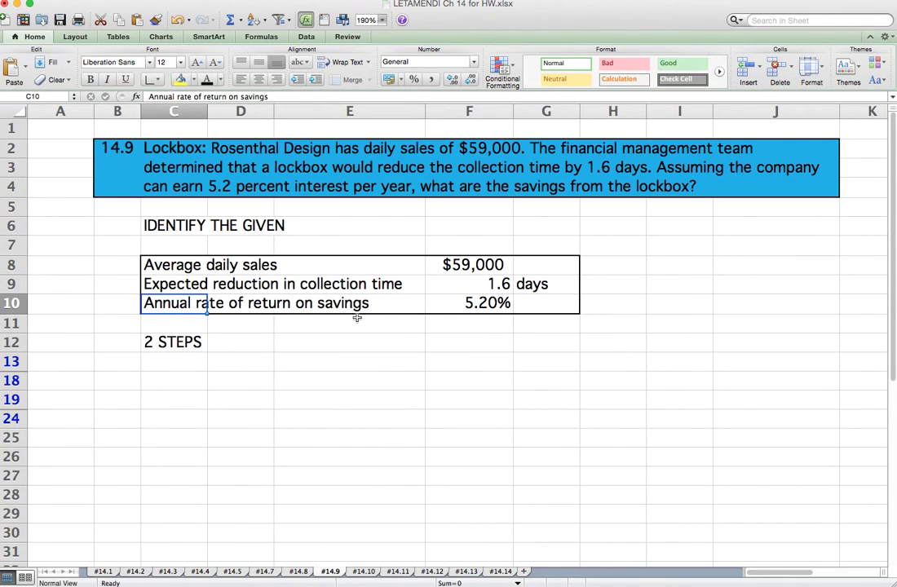
click(439, 322)
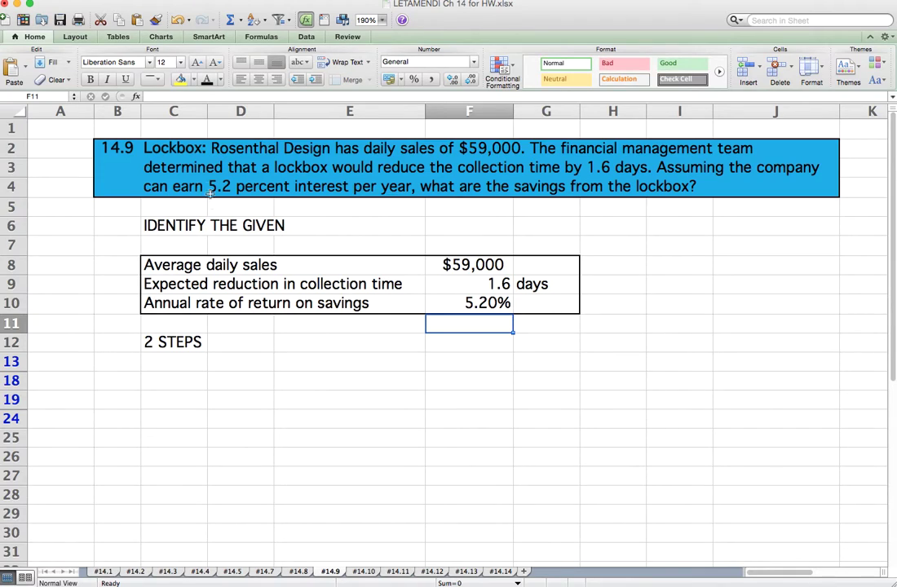
Format the annual rate of return in F10 to show one decimal place
click(464, 303)
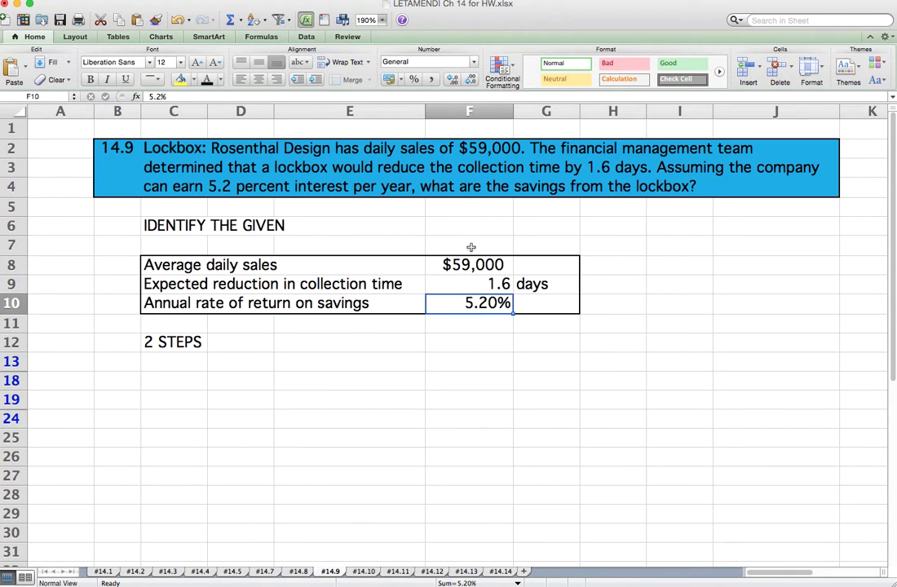
click(470, 80)
click(450, 81)
click(448, 81)
click(449, 81)
click(471, 79)
click(472, 79)
click(471, 79)
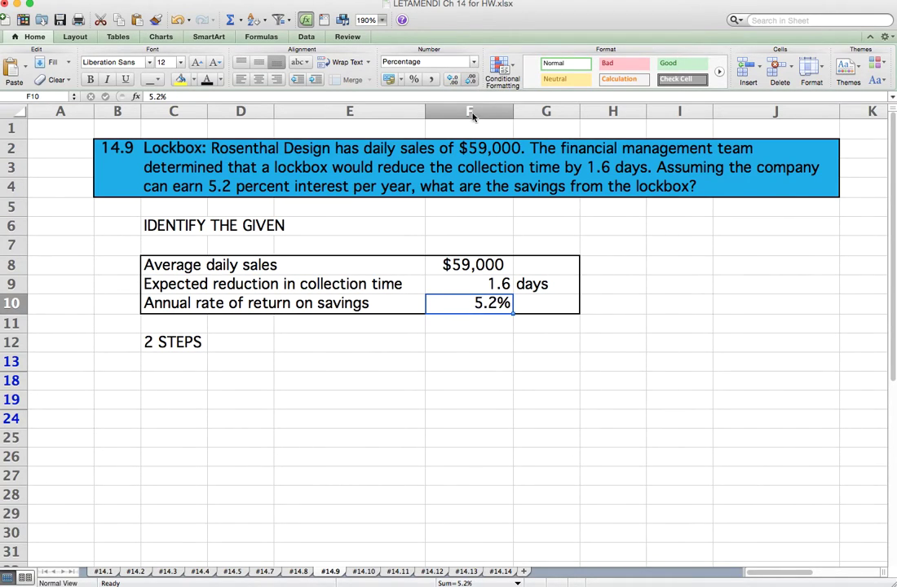
key(Down)
key(Down)
Unhide the rows between 13 and 18 to show Step 1, the increase in collections due to the lockbox
click(205, 348)
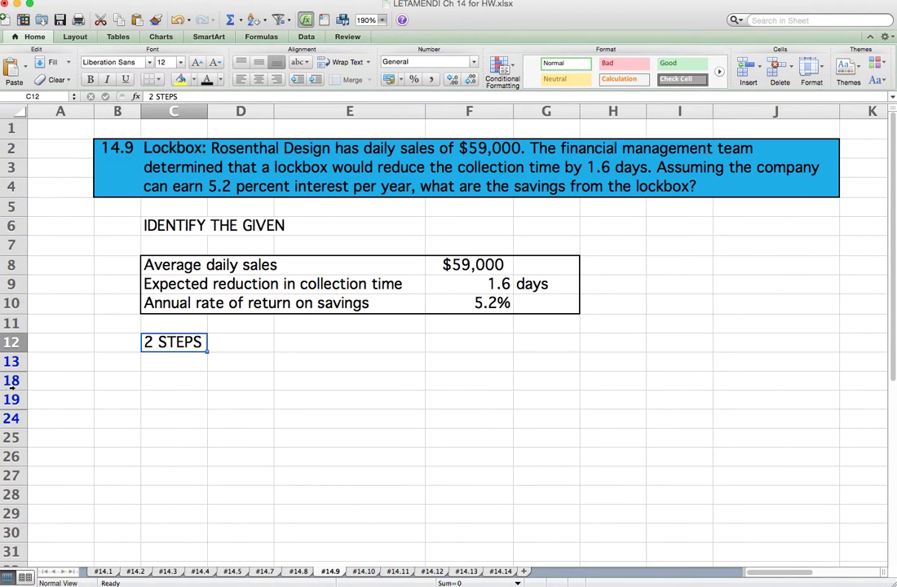
click(12, 363)
click(15, 380)
drag(25, 370, 22, 380)
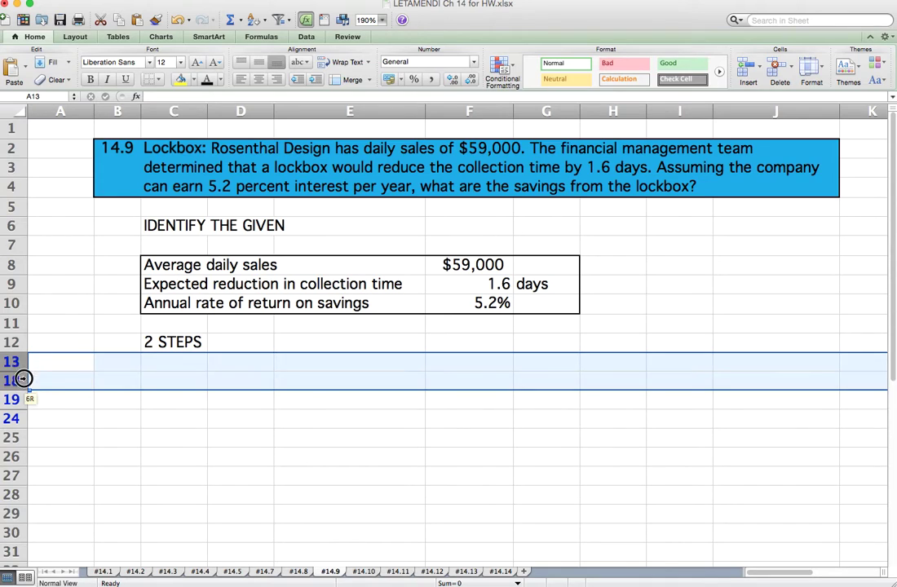
right_click(22, 380)
click(54, 517)
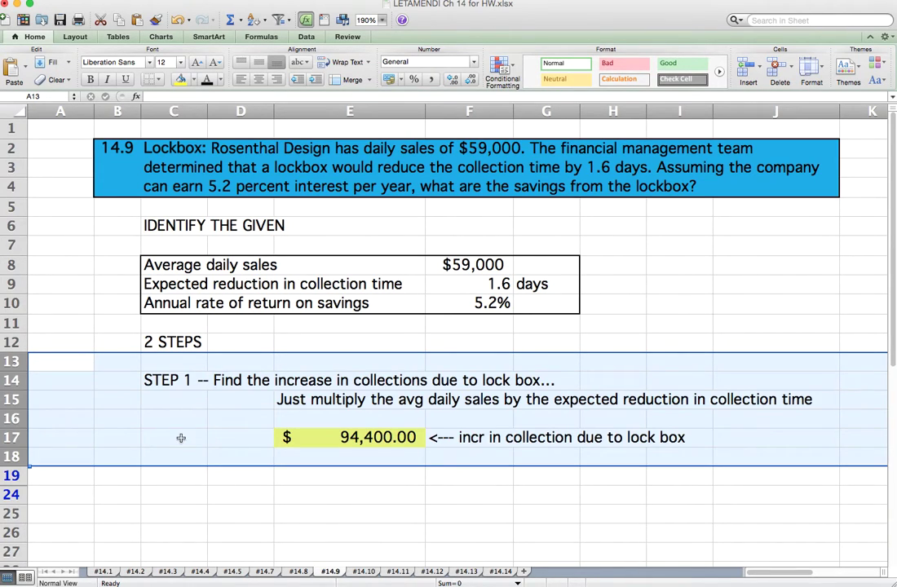
Read the Step 1 instructions and inspect the formula in E17 against the given table, leaving it unedited
click(359, 380)
click(269, 400)
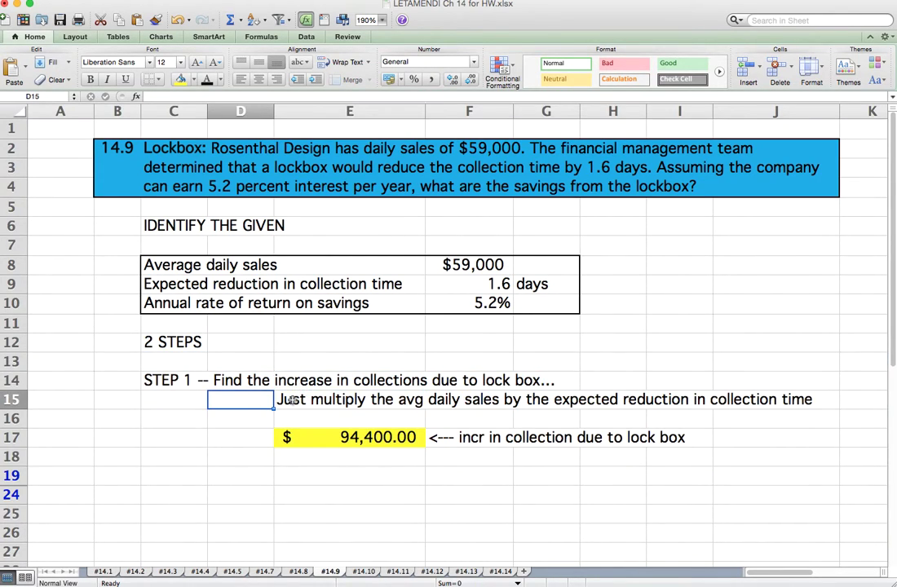
scroll(251, 394, down, 1)
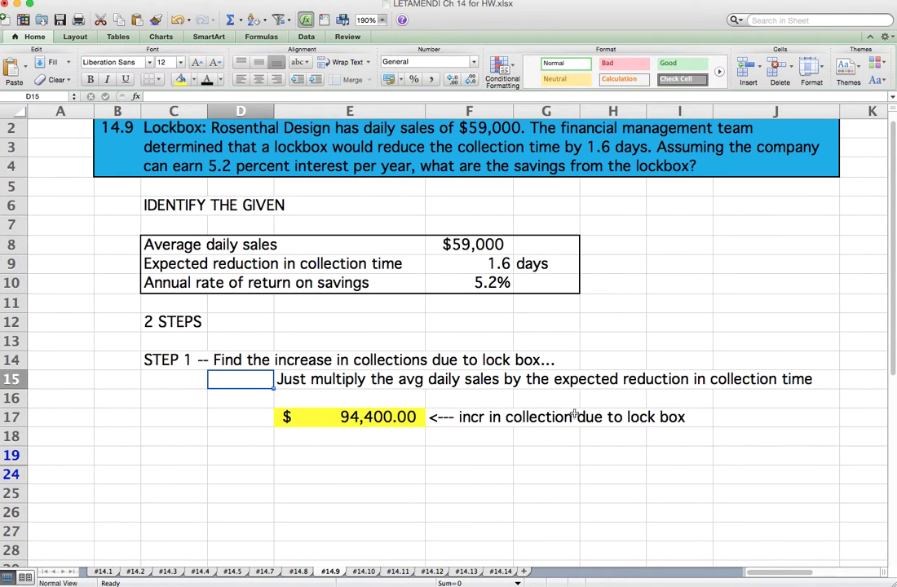
double_click(370, 424)
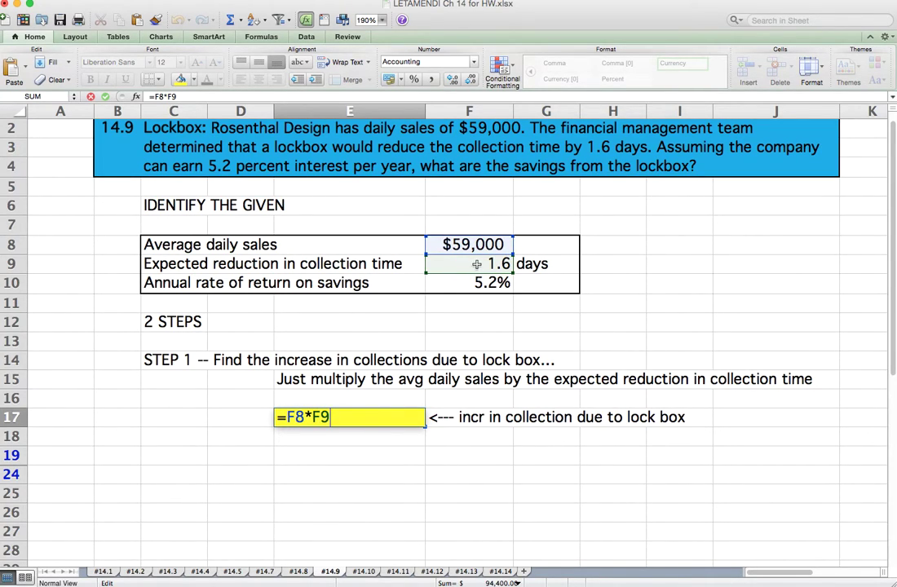
key(Return)
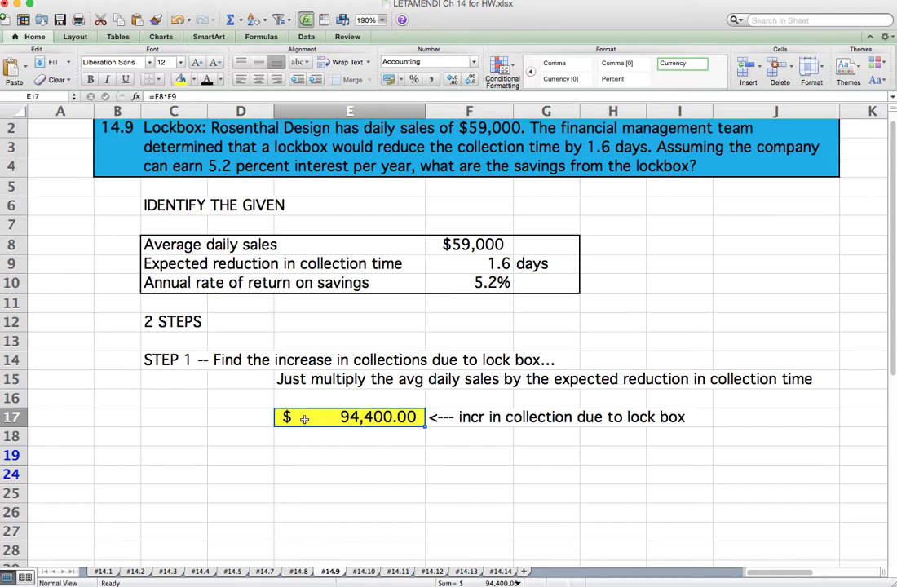
Unhide the rows between 19 and 24 to show Step 2, the annual savings due to the lockbox
drag(11, 455, 12, 473)
right_click(13, 470)
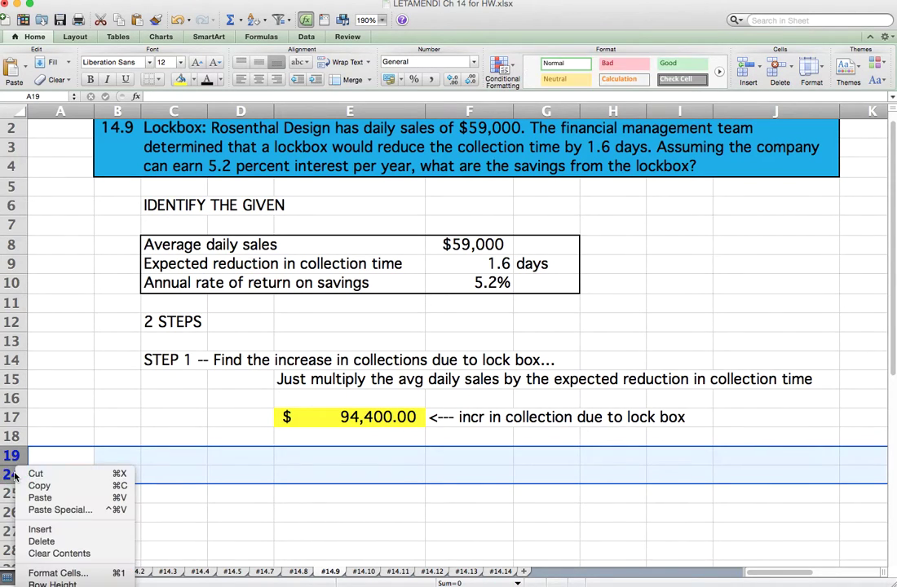
click(57, 584)
scroll(190, 417, down, 4)
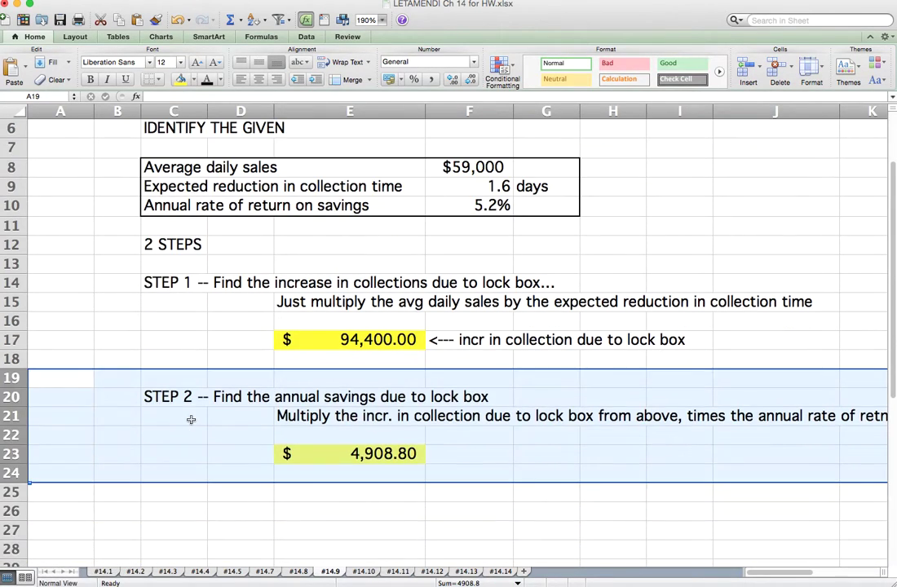
click(190, 418)
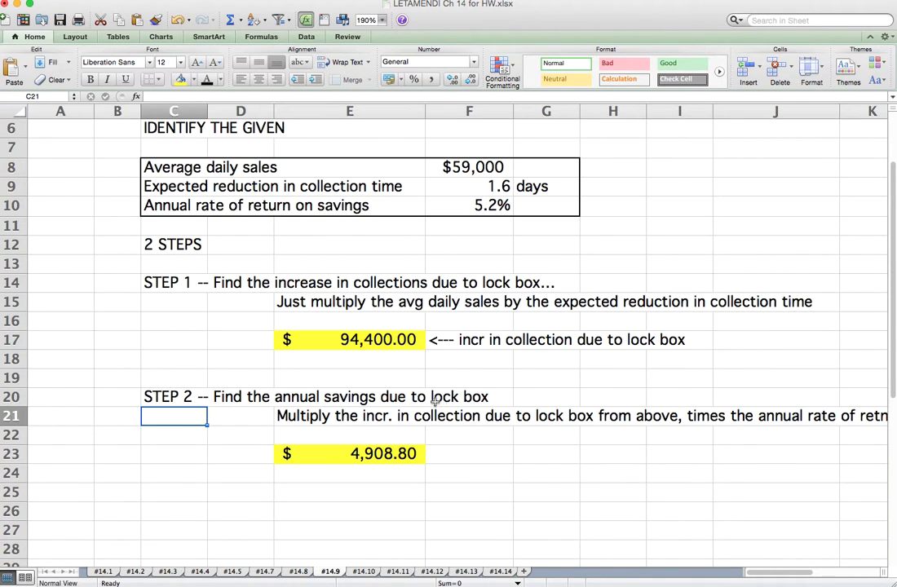
Review the Step 2 instructions against the problem and inspect the annual savings formula in E23, leaving it unedited
scroll(371, 345, up, 5)
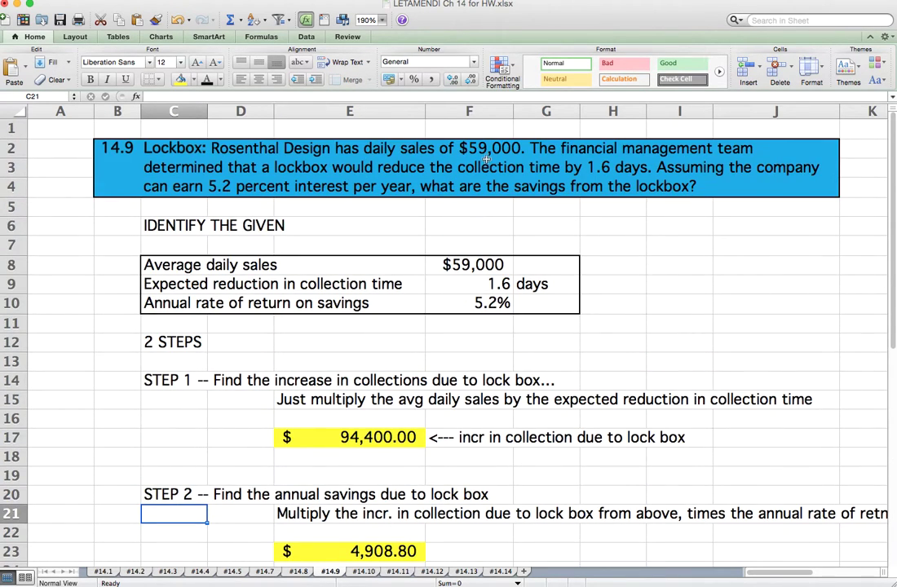
scroll(180, 393, down, 5)
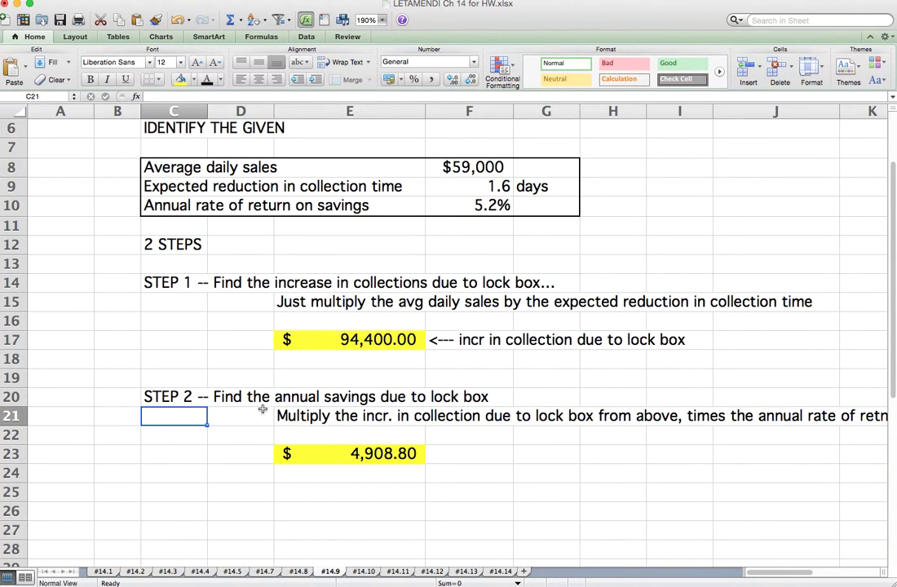
scroll(408, 408, down, 1)
scroll(441, 408, right, 1)
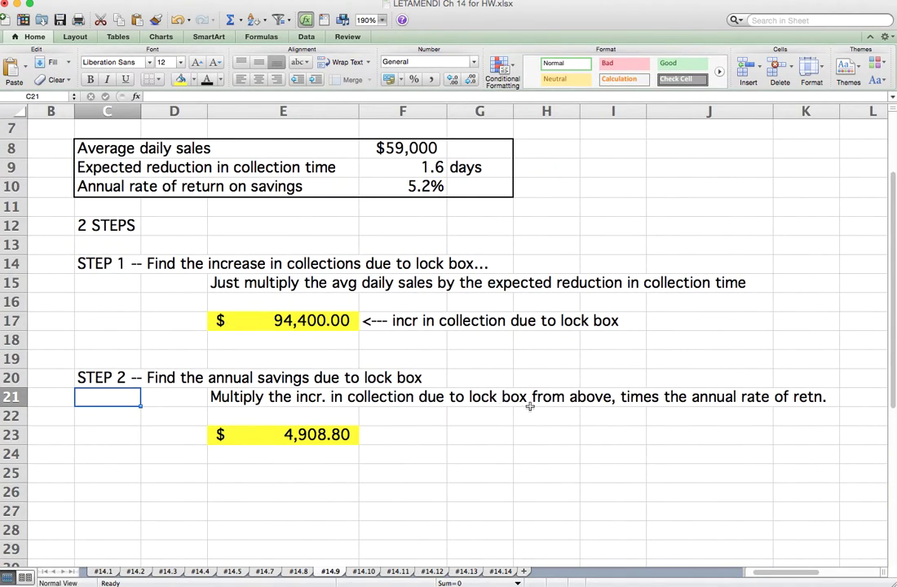
click(256, 319)
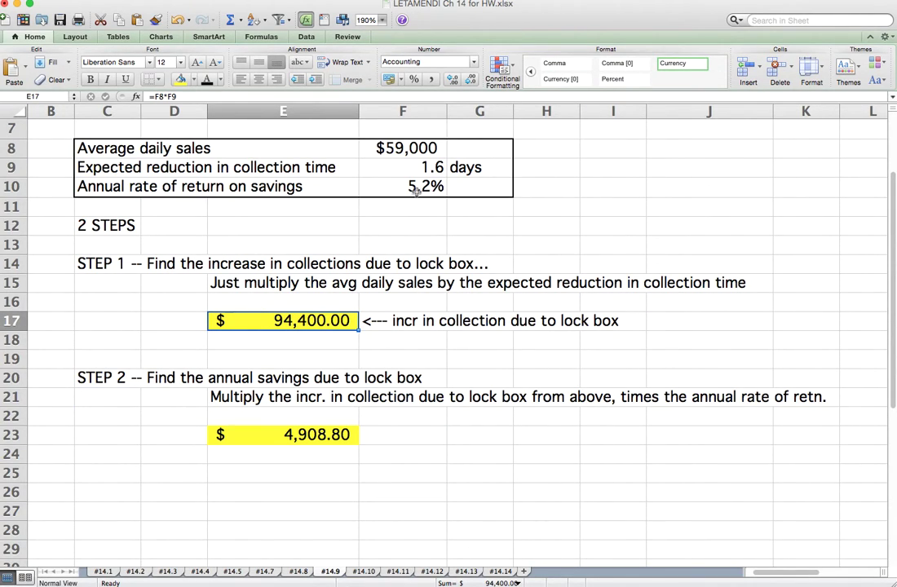
click(236, 433)
double_click(266, 433)
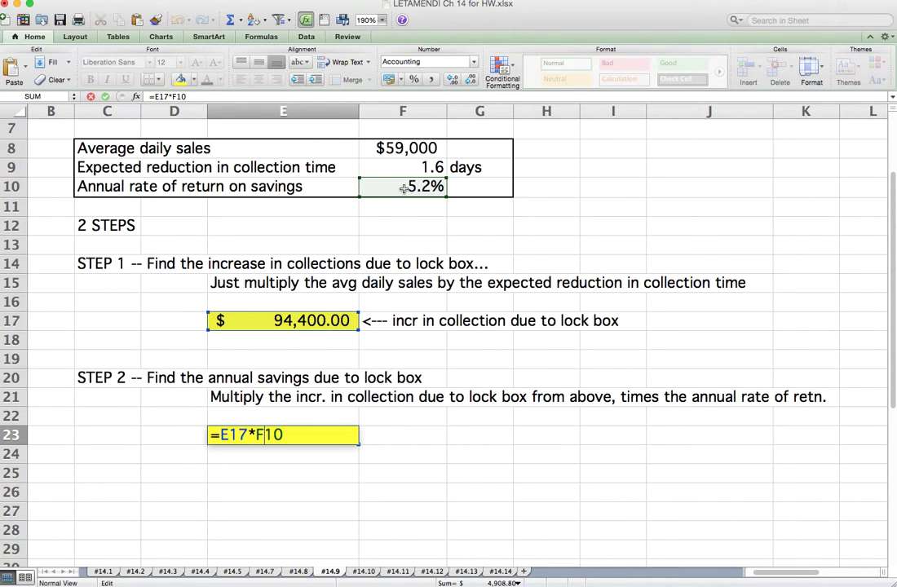
key(Return)
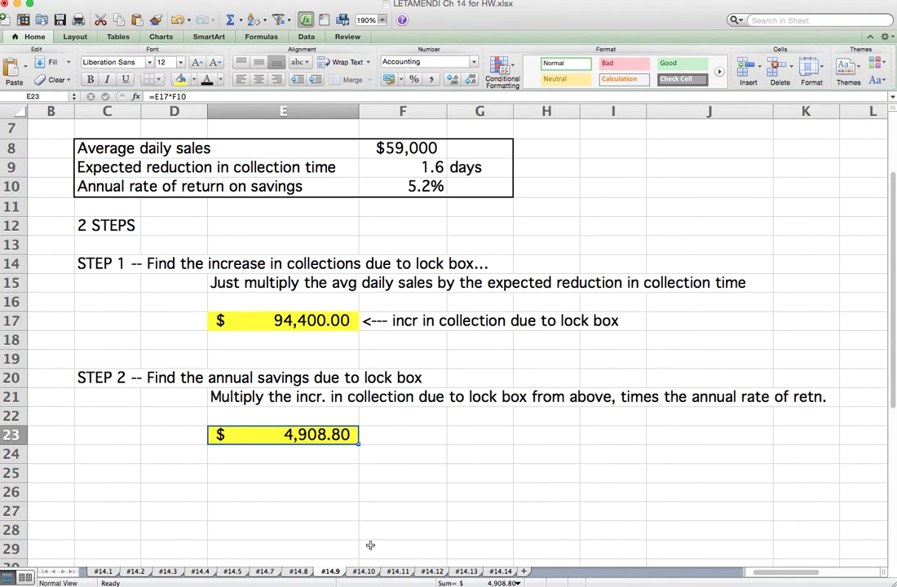
Open sheet #14.11 and unhide the rows between 5 and 12 to show the given loan data
click(401, 573)
scroll(153, 156, up, 5)
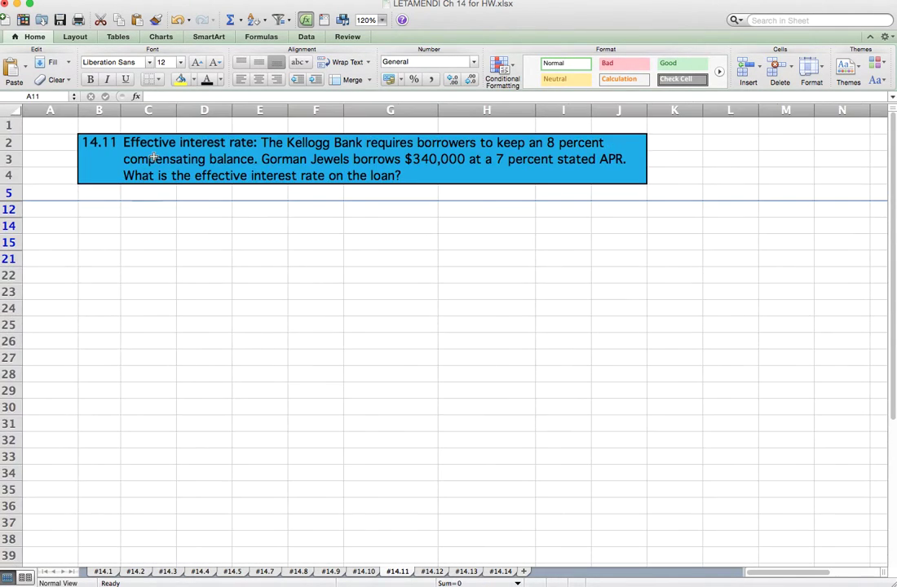
scroll(175, 208, up, 2)
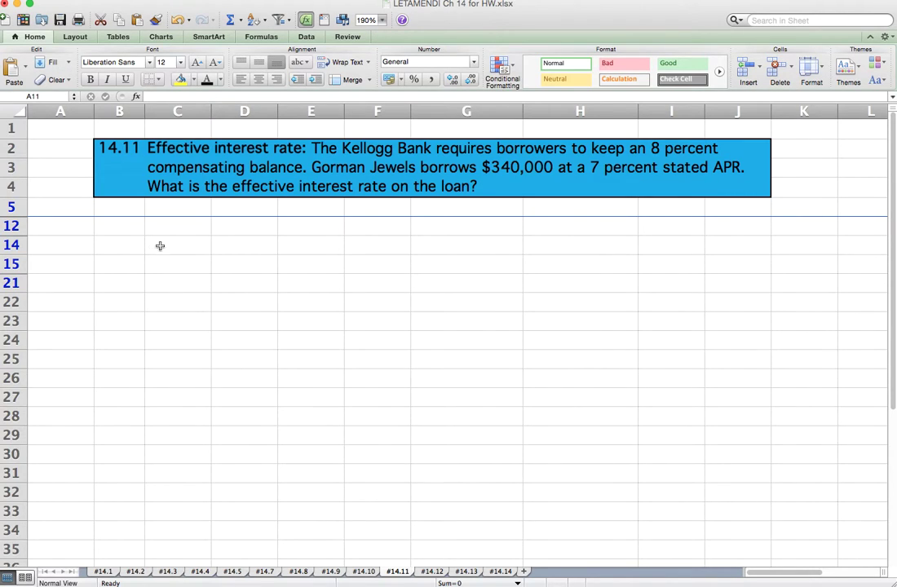
drag(12, 206, 18, 225)
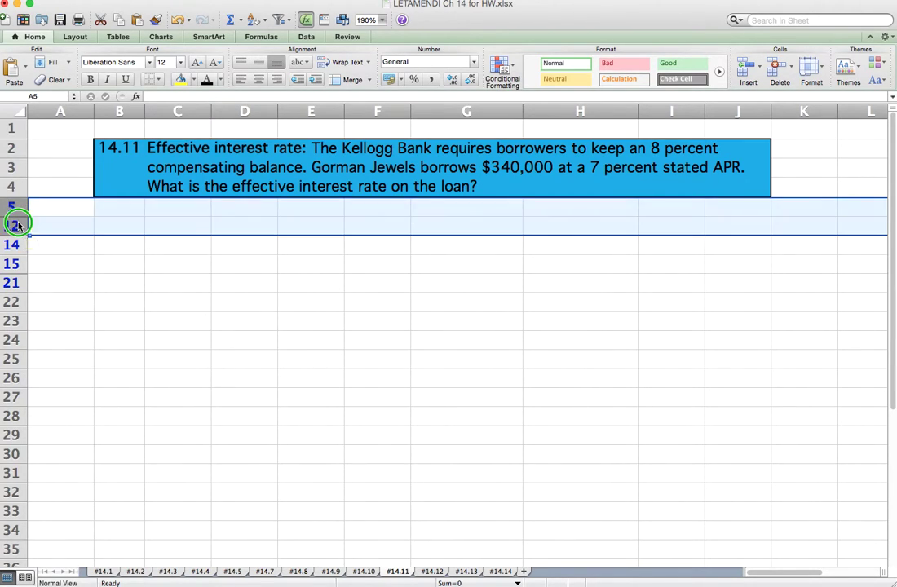
right_click(18, 225)
click(76, 362)
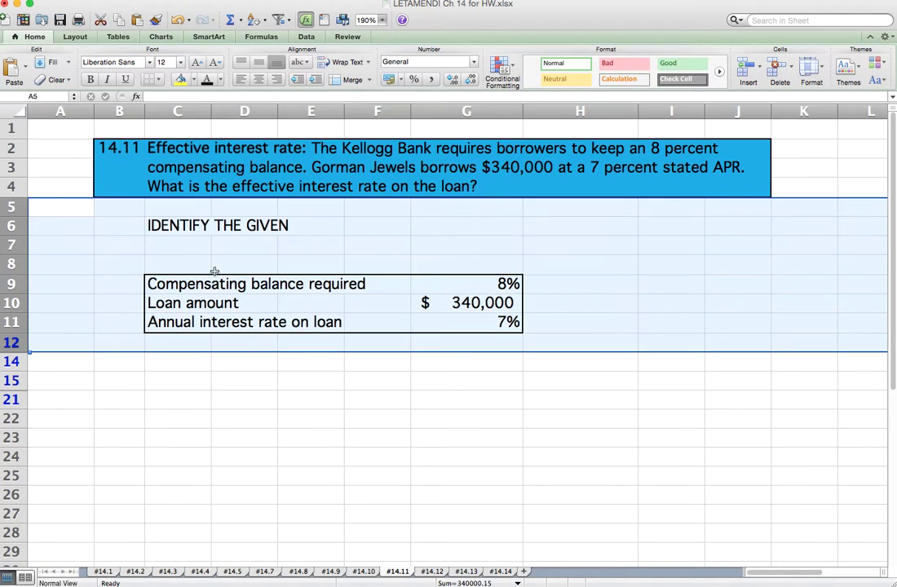
click(221, 238)
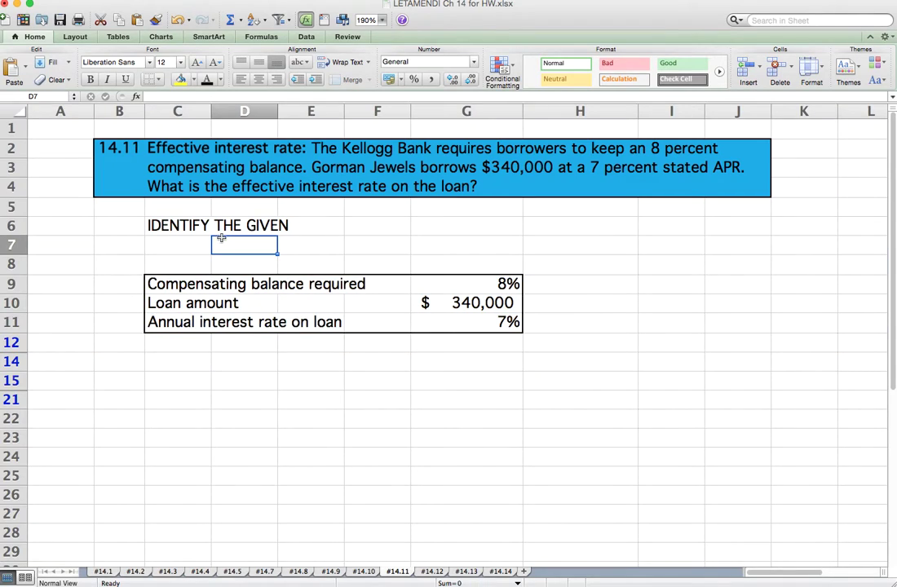
Review the given compensating balance, loan amount and annual interest rate in rows 9 to 11 against the problem statement
click(196, 285)
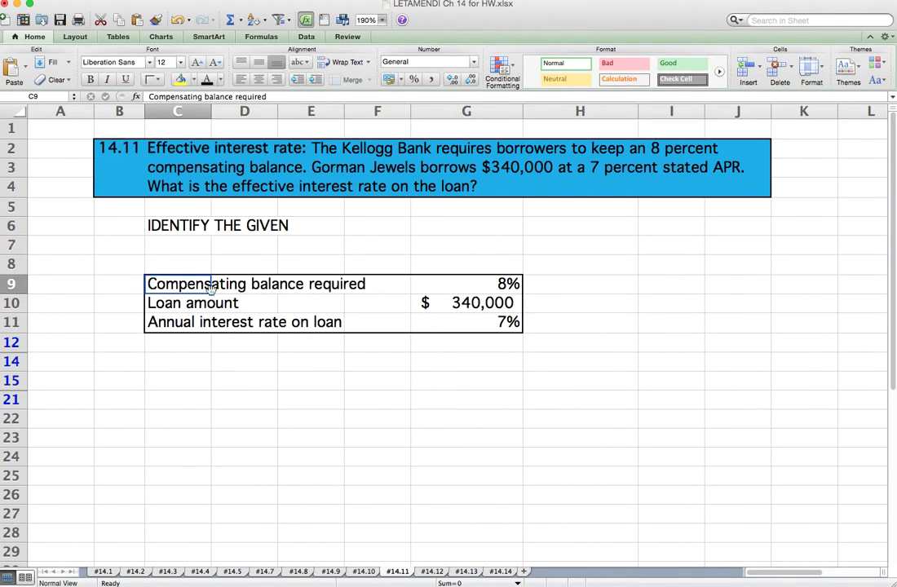
click(463, 283)
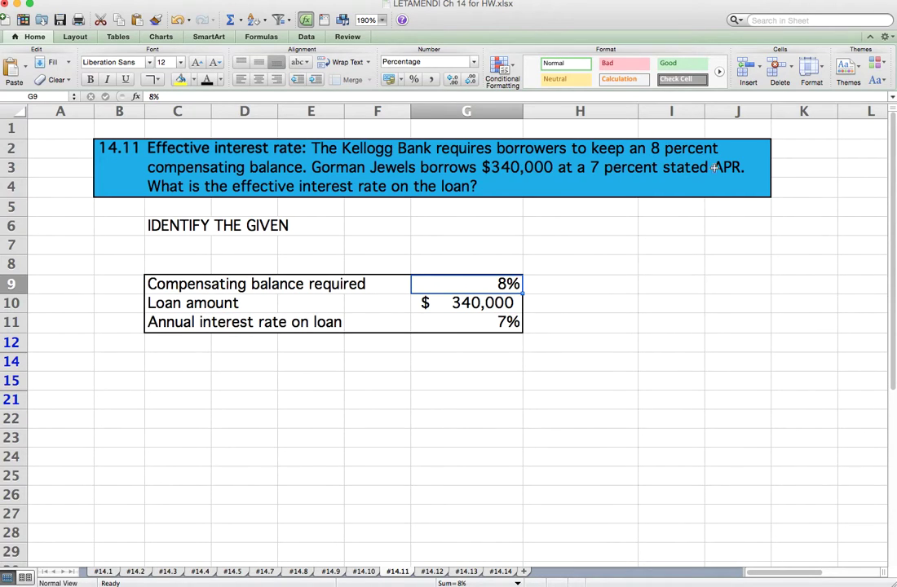
click(236, 304)
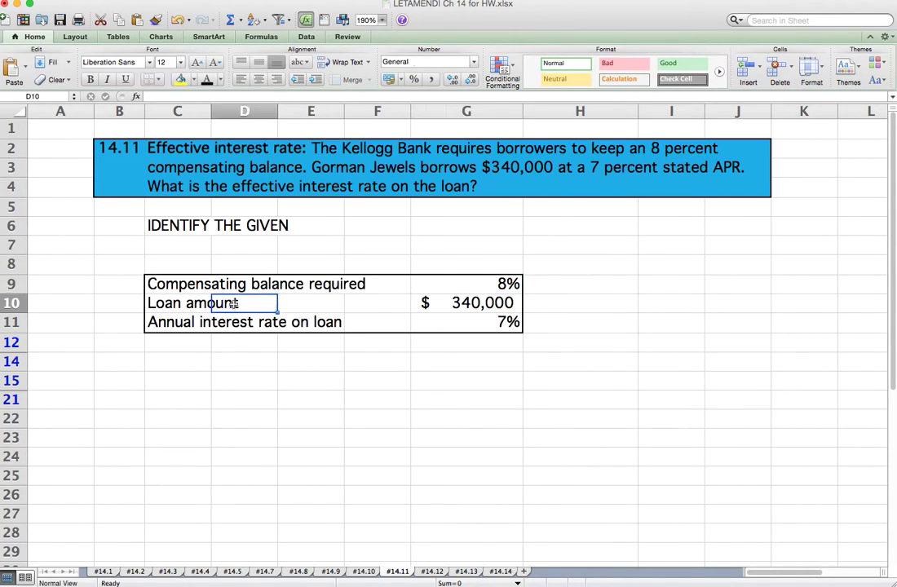
click(414, 303)
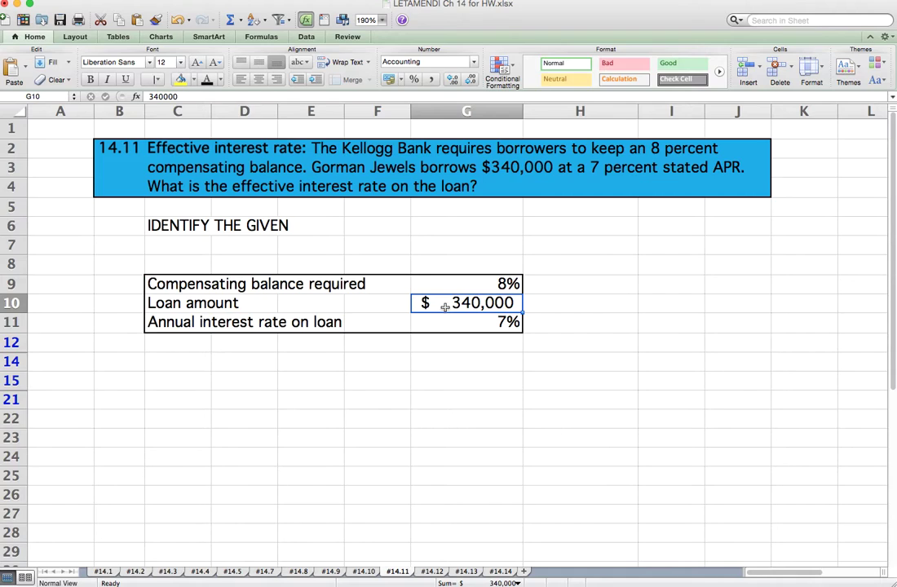
click(211, 322)
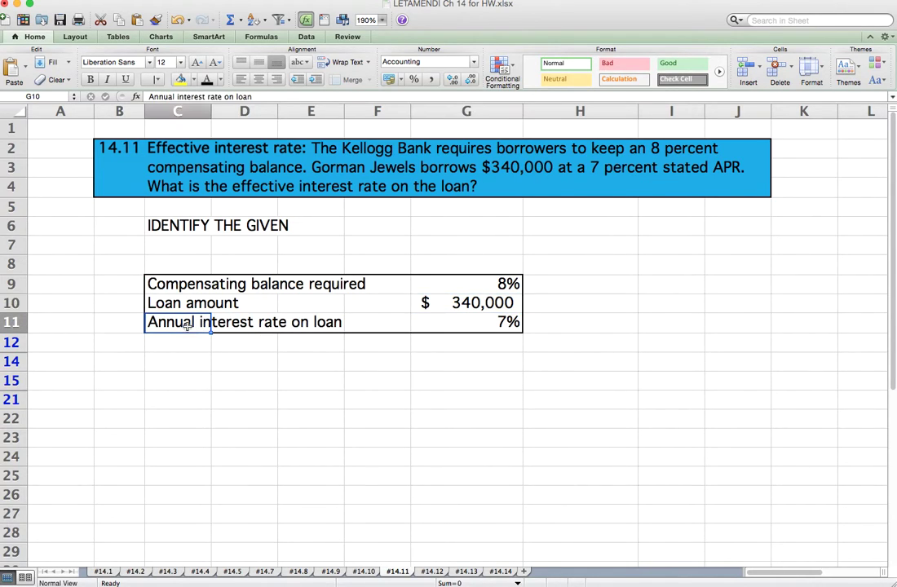
click(444, 323)
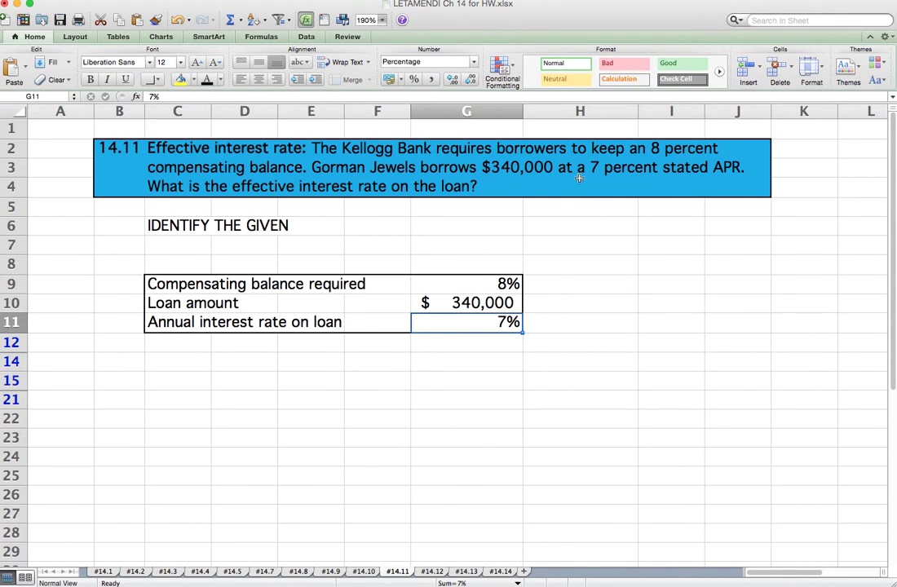
Unhide the rows between 12 and 14 and between 15 and 21 to show the three solution steps
click(12, 349)
right_click(12, 352)
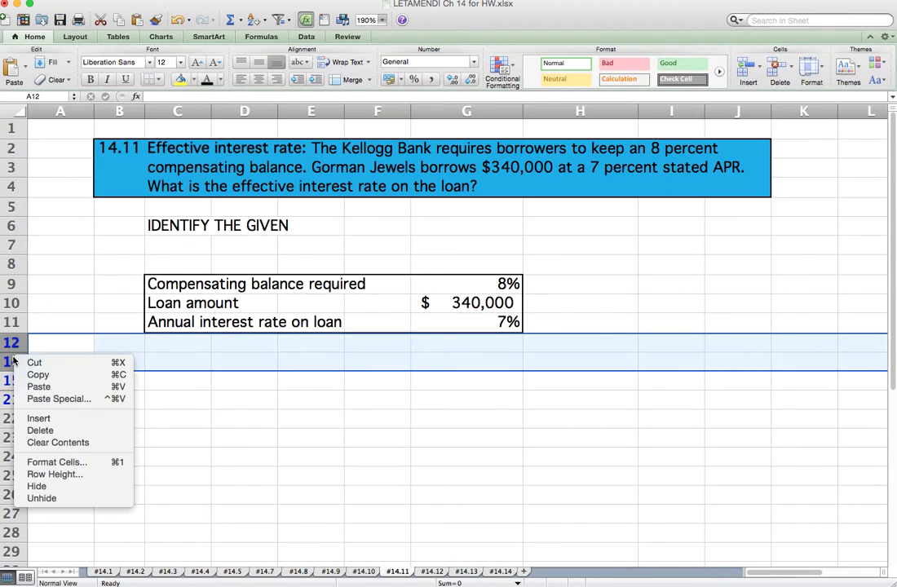
click(45, 495)
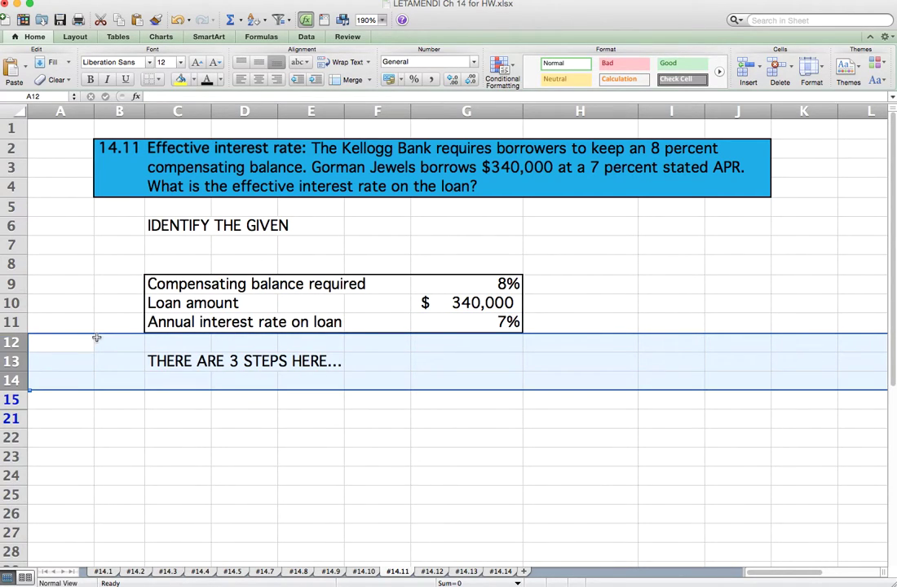
drag(16, 401, 18, 418)
click(18, 418)
right_click(24, 436)
click(33, 563)
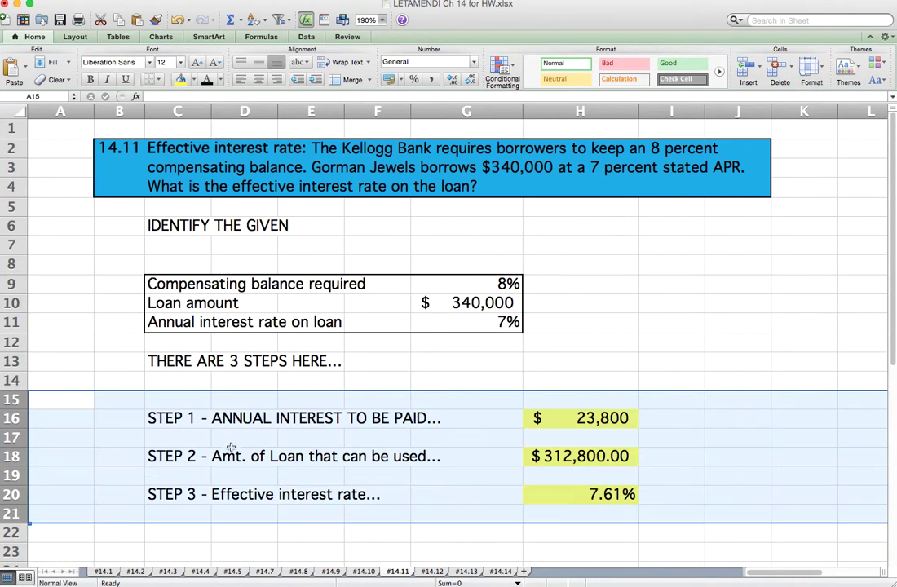
Read the Step 1 label and inspect the annual interest formula in H16 against the given data, leaving it unedited
click(190, 417)
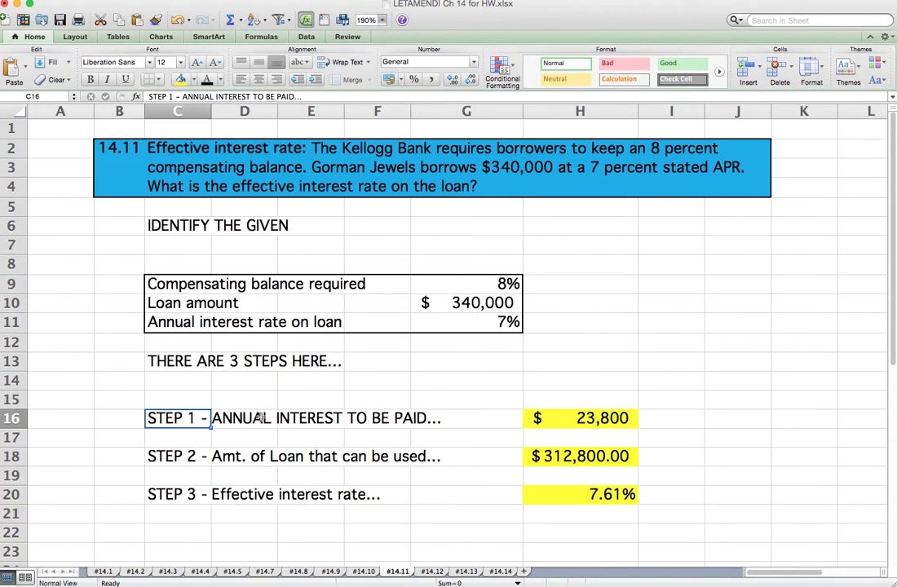
click(296, 418)
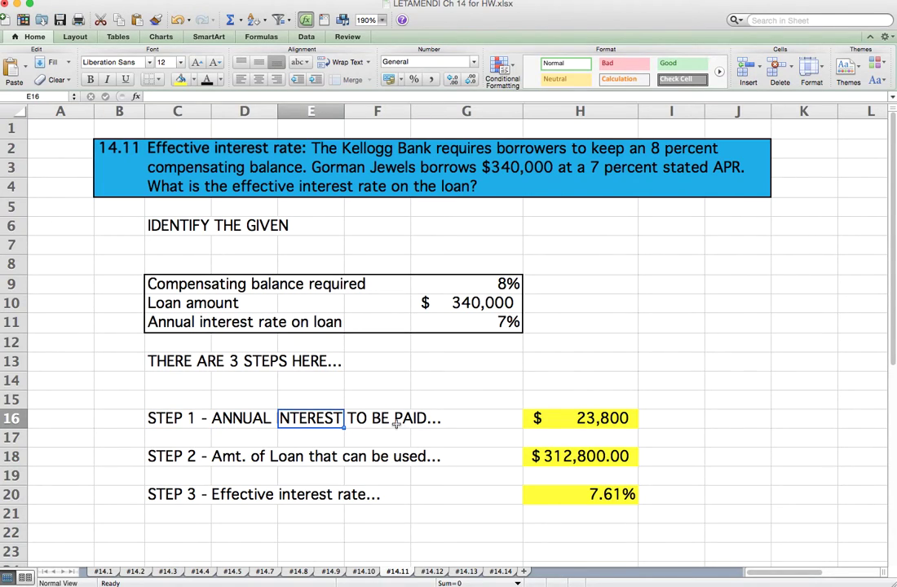
click(472, 421)
click(535, 420)
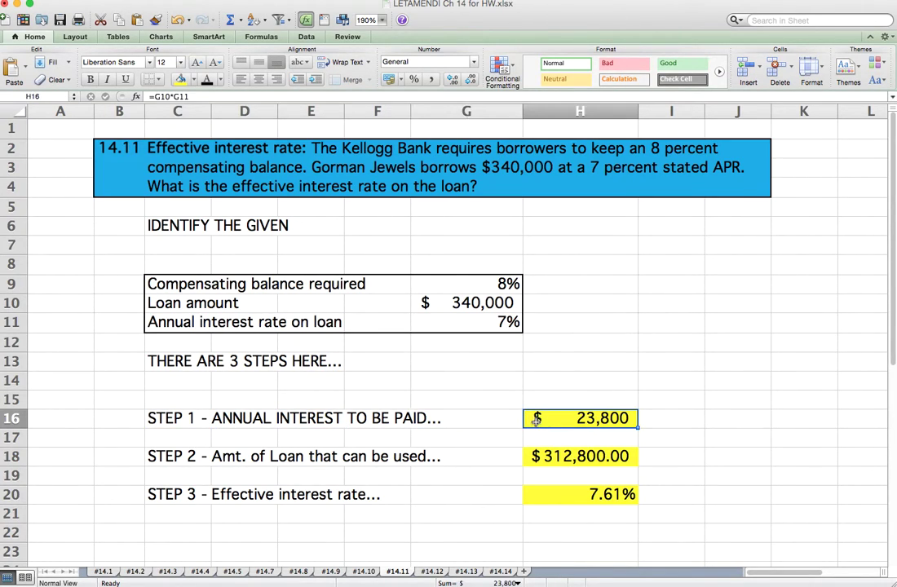
double_click(536, 420)
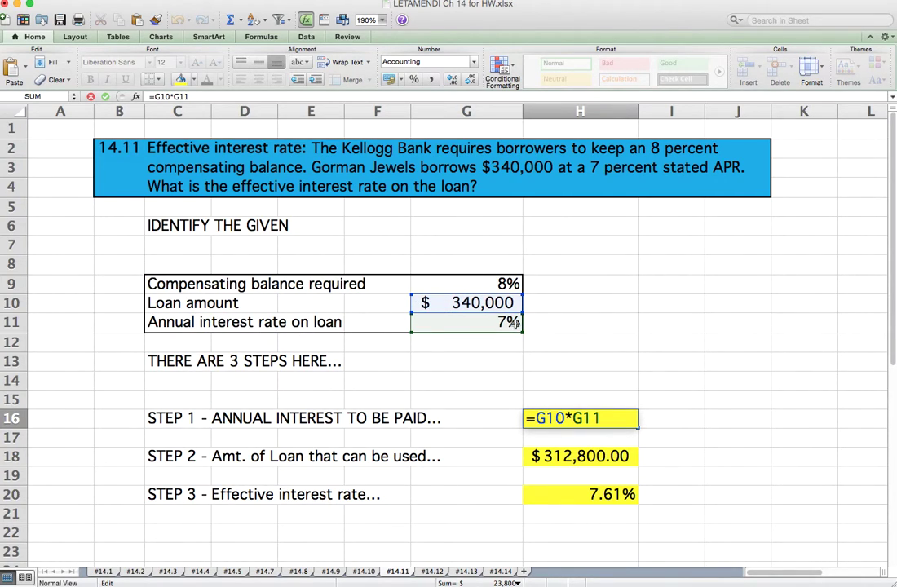
key(Escape)
double_click(572, 420)
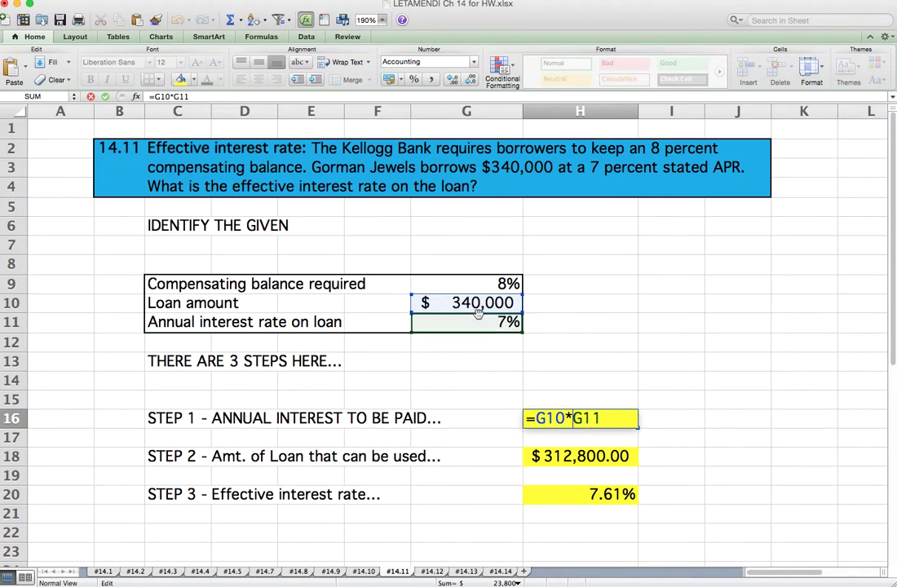
key(Escape)
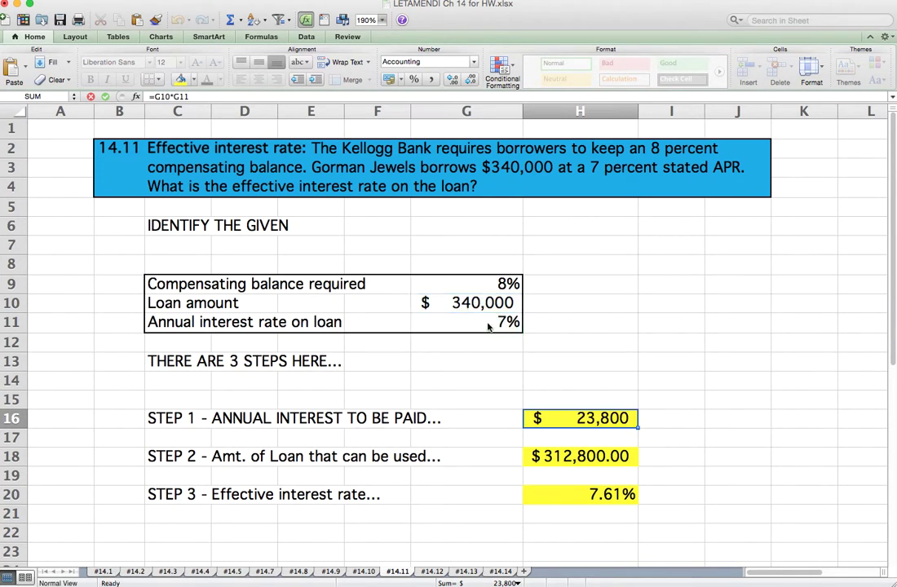
Read the Step 2 label and inspect the usable loan amount formula in H18, leaving it unedited
scroll(553, 350, down, 3)
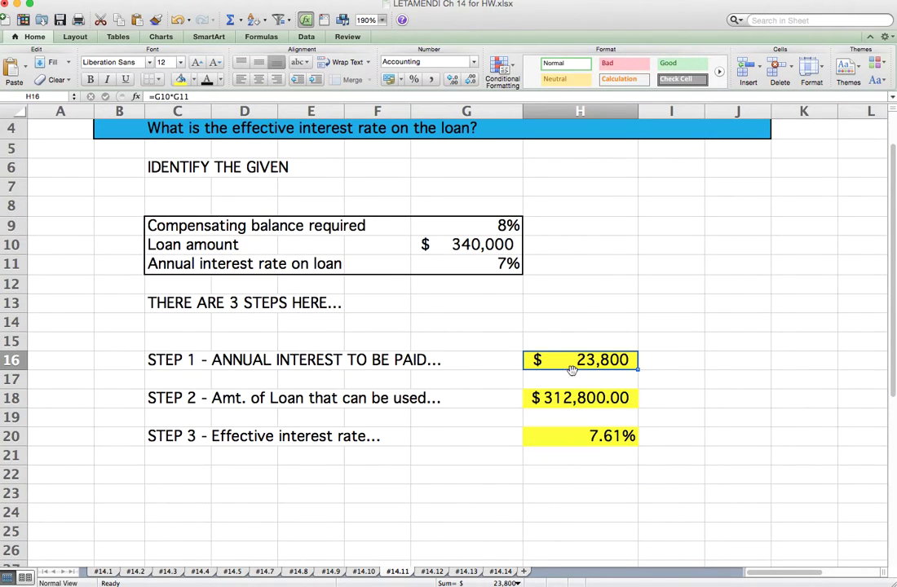
click(193, 398)
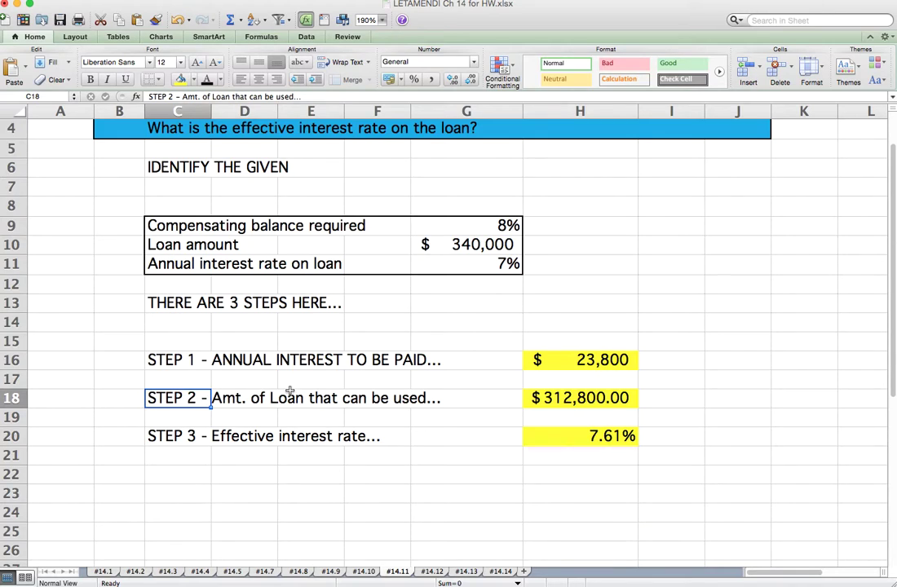
double_click(633, 397)
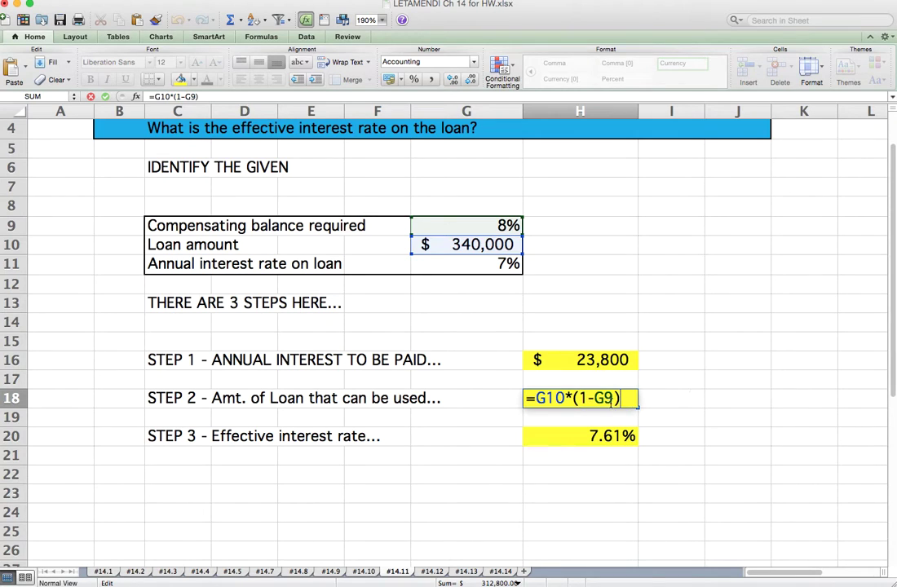
key(Return)
double_click(586, 401)
key(Return)
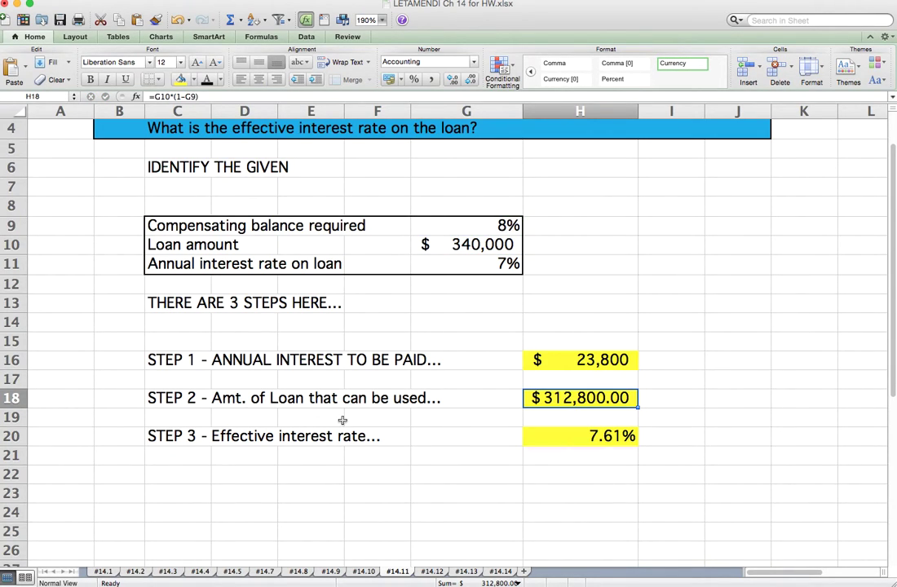
Inspect the Step 3 effective interest rate formula in H20 and the cells it references, leaving it unedited
click(567, 422)
click(567, 441)
double_click(570, 438)
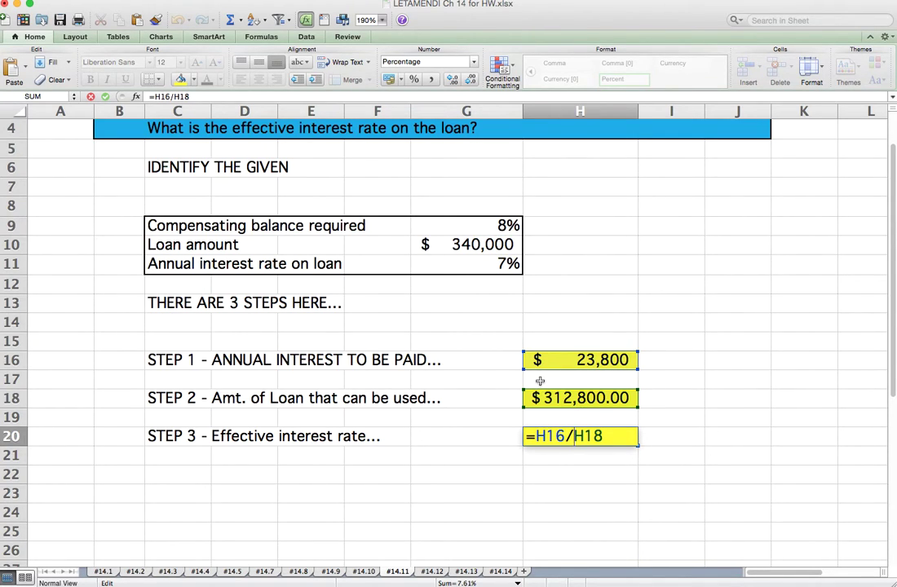
key(Return)
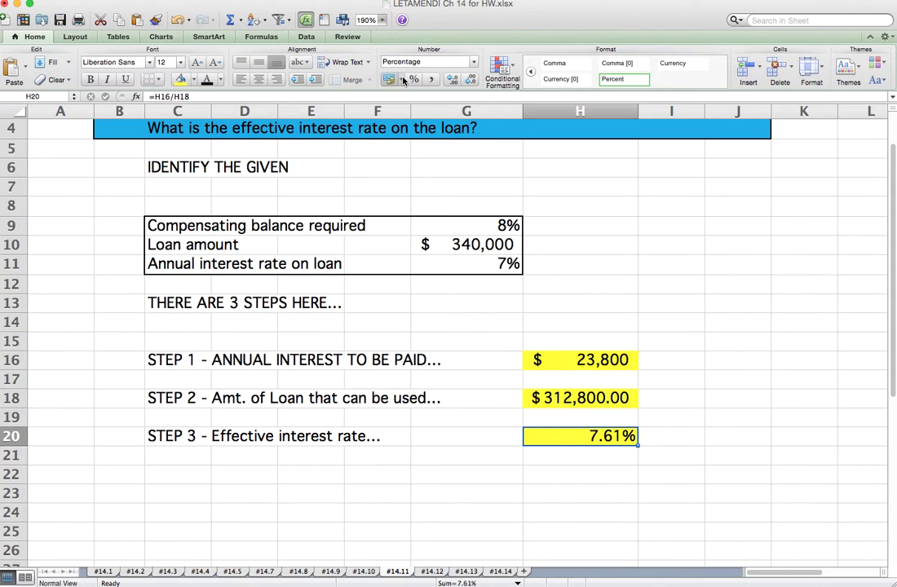
Try fewer and more decimal places on the effective interest rate in H20, ending with two decimals
click(467, 79)
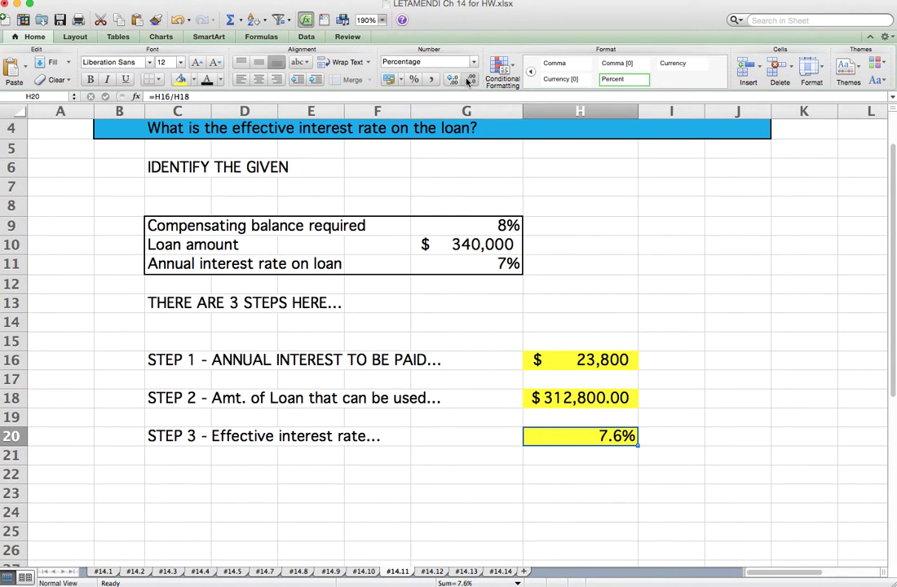
click(468, 79)
click(453, 80)
click(453, 80)
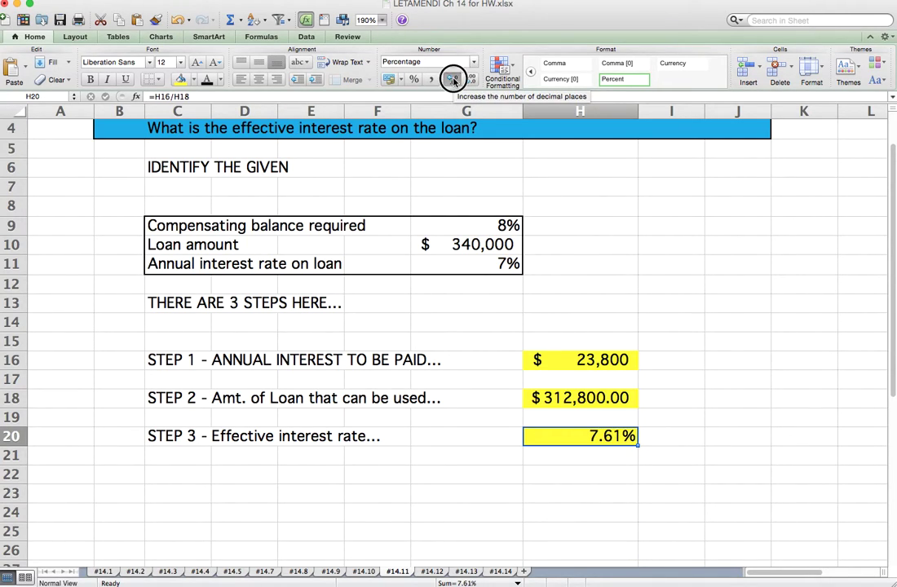
click(452, 80)
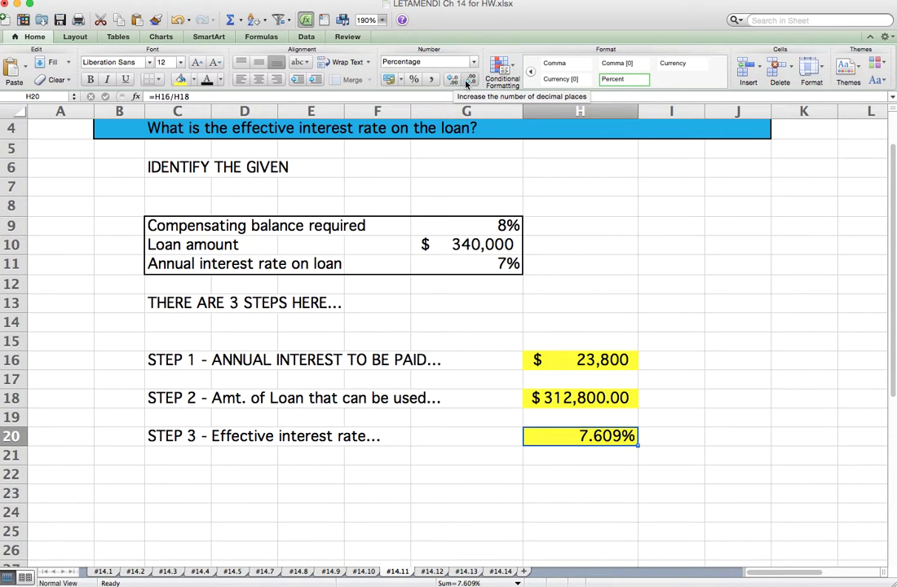
click(471, 82)
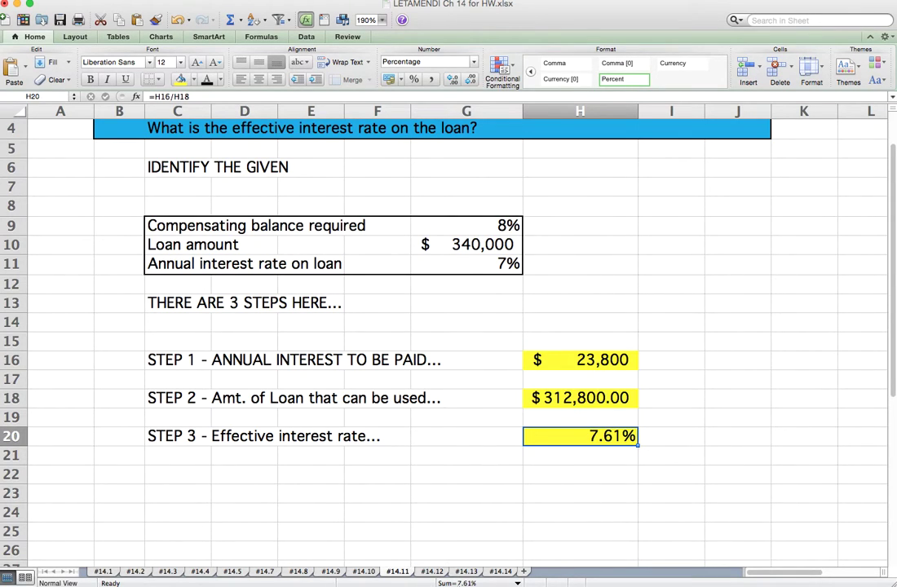
Open sheet #14.13 and unhide the rows between 5 and 19 to show the factoring tip and given data
click(470, 573)
scroll(278, 180, up, 5)
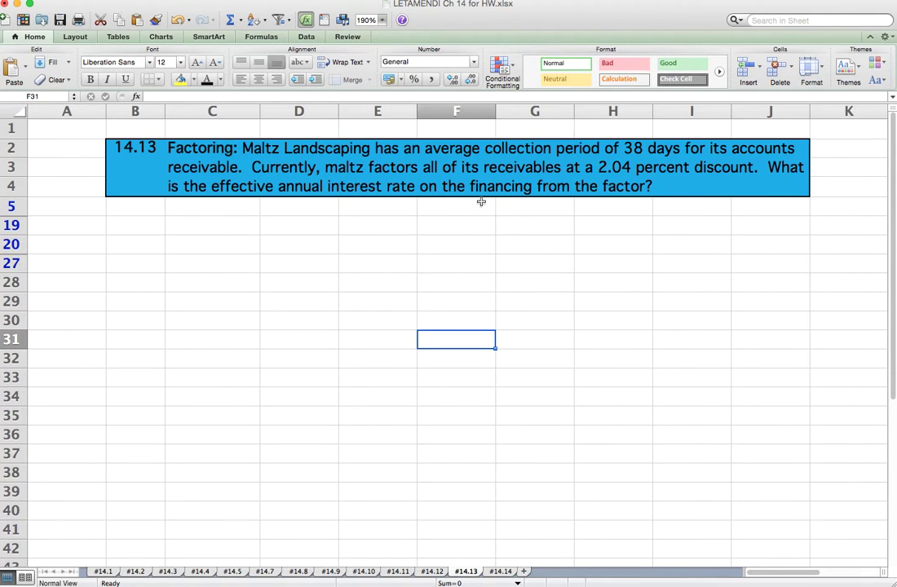
drag(18, 207, 18, 220)
right_click(18, 220)
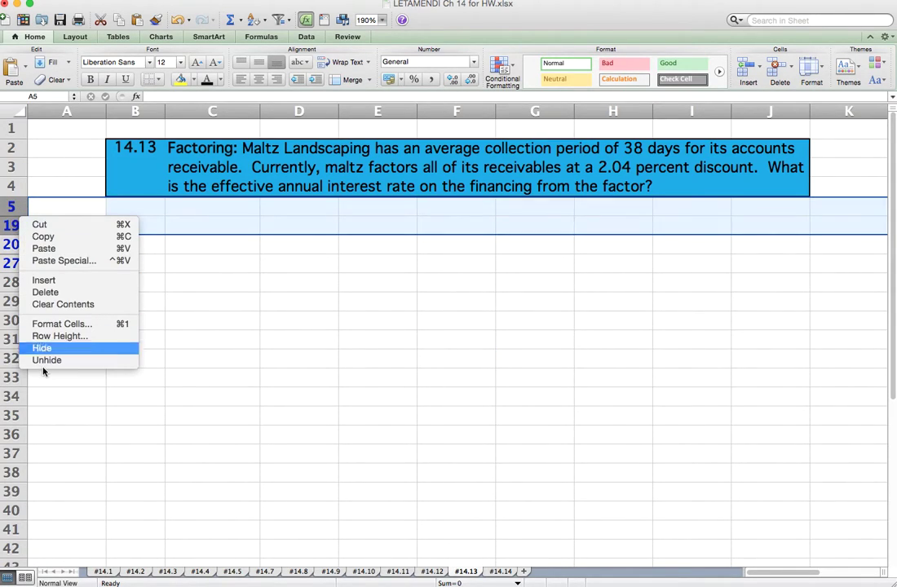
click(102, 360)
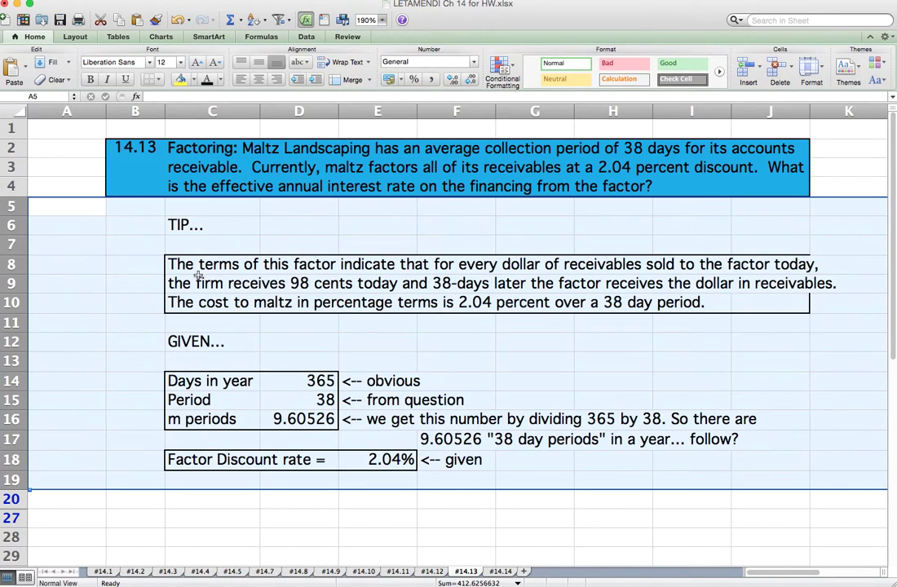
Read the tip in rows 6 to 10 explaining the terms and cost of the factor
click(202, 226)
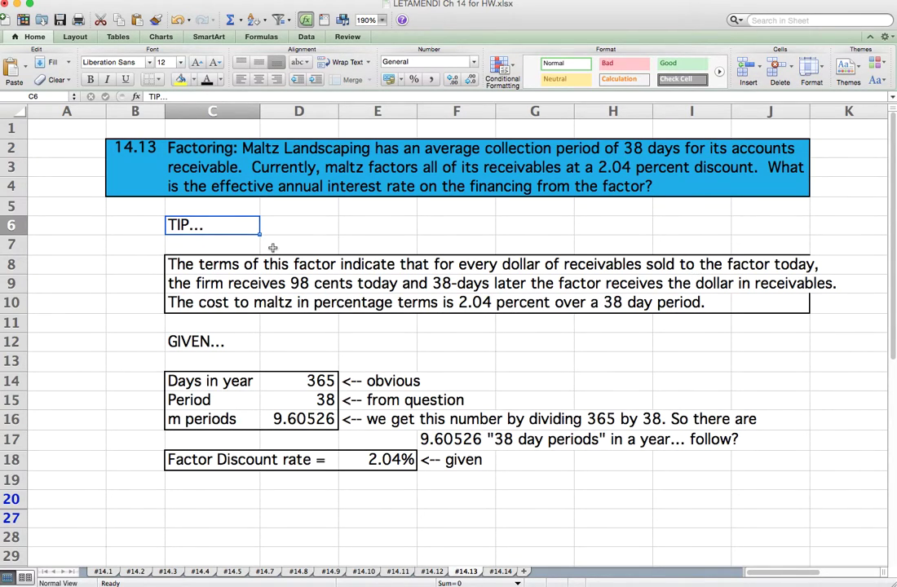
drag(175, 226, 526, 300)
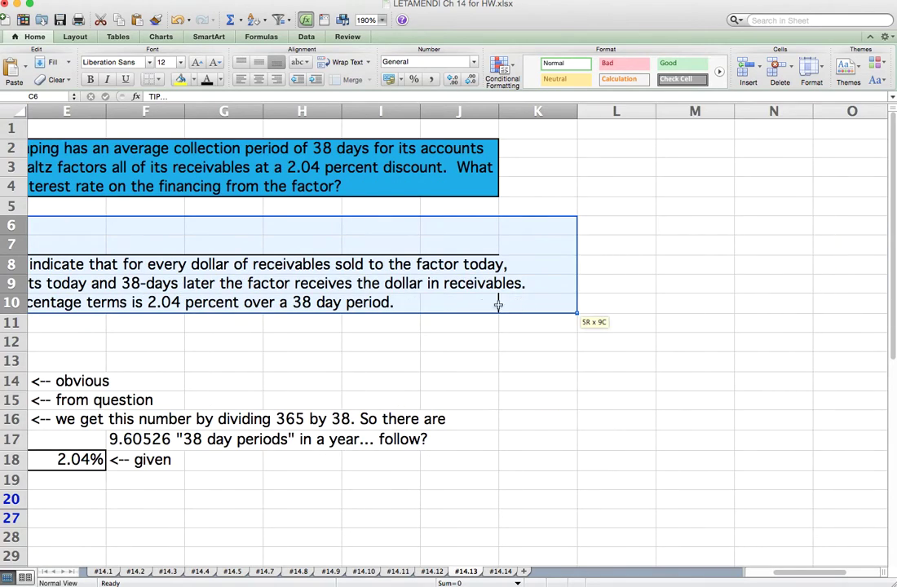
click(628, 339)
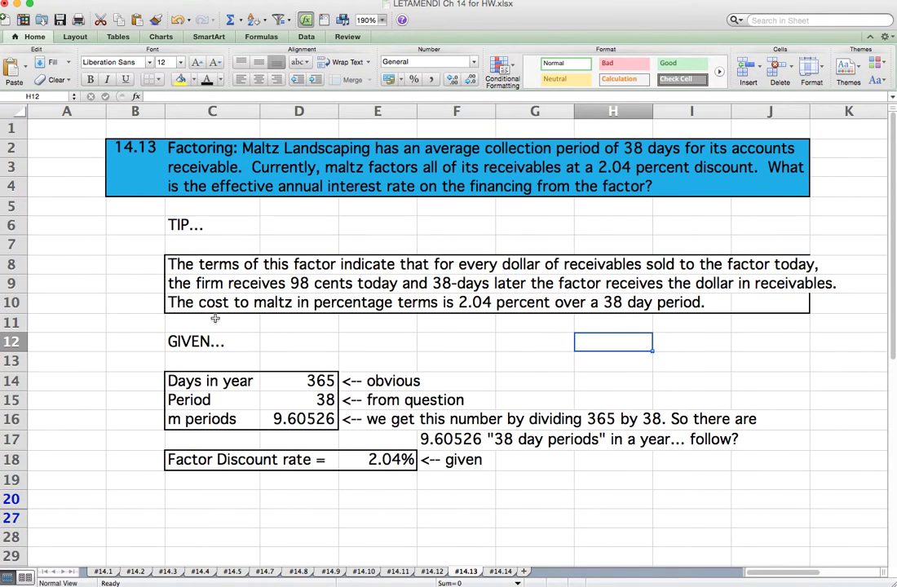
Review the given days in year and period in rows 14 and 15 against the problem statement
scroll(215, 319, down, 3)
scroll(186, 275, down, 2)
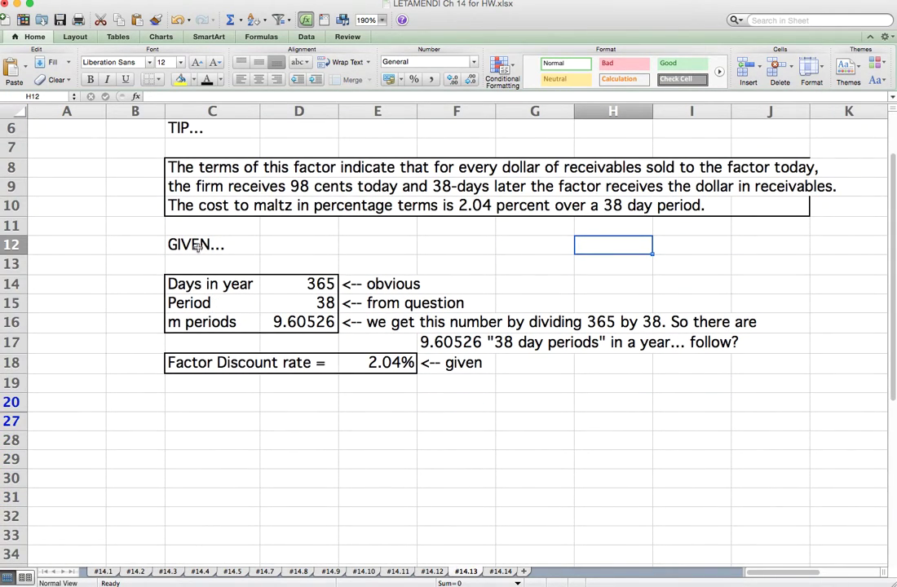
click(187, 245)
click(218, 284)
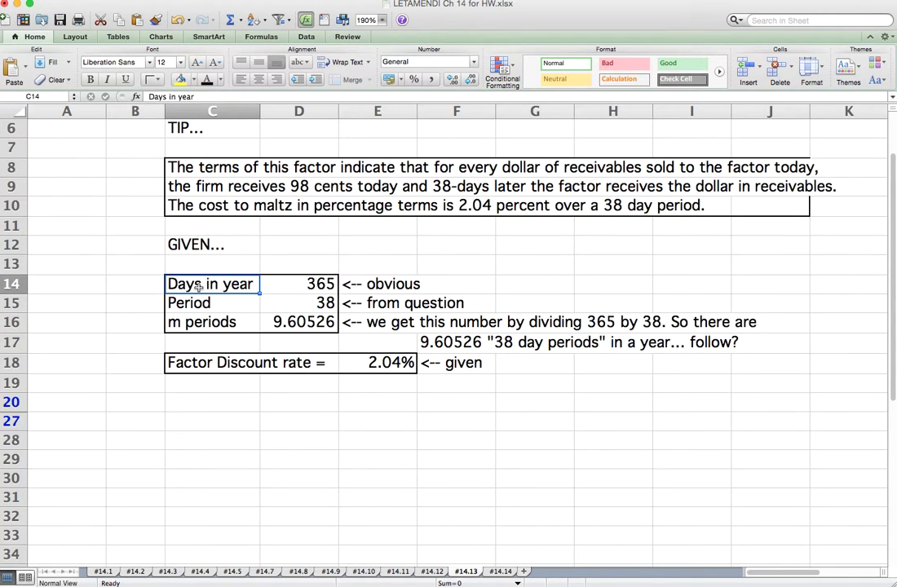
click(277, 283)
click(232, 284)
click(395, 283)
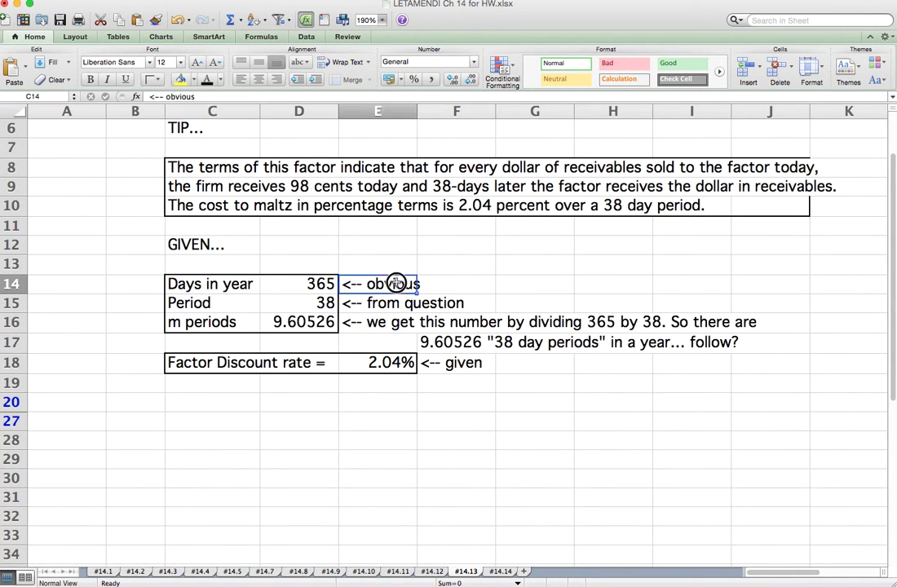
click(459, 291)
click(203, 306)
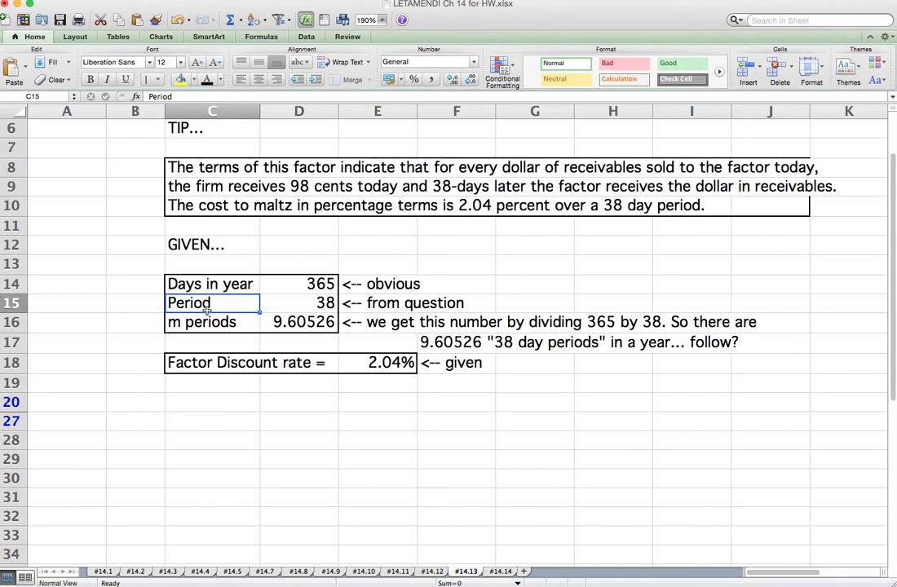
click(290, 304)
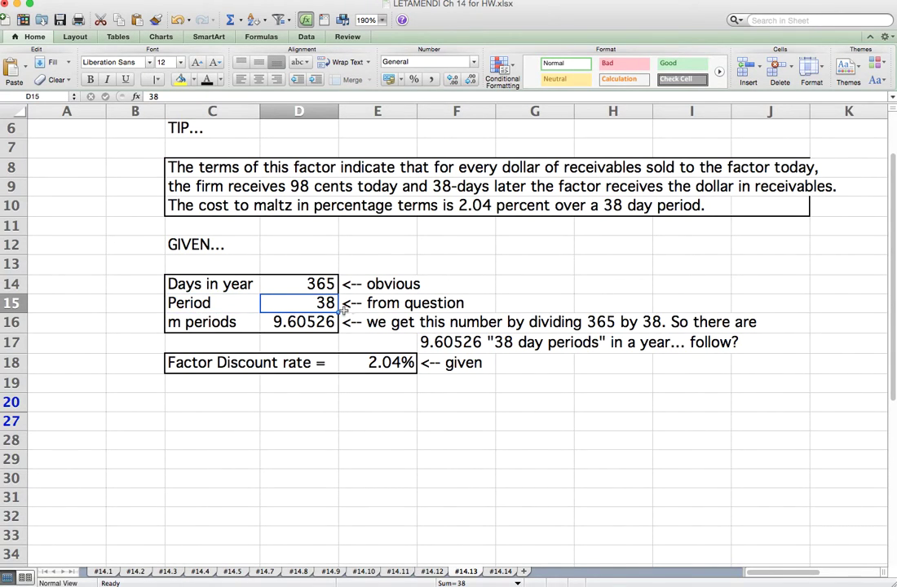
scroll(416, 305, up, 2)
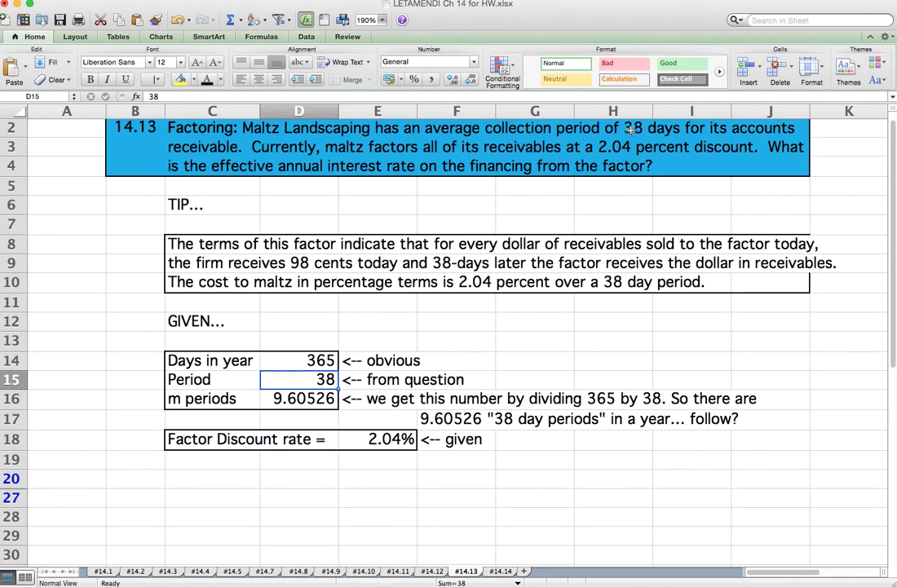
Examine how m periods in D16 derives from the days in year and the period, and check the factor discount rate in E18
click(245, 399)
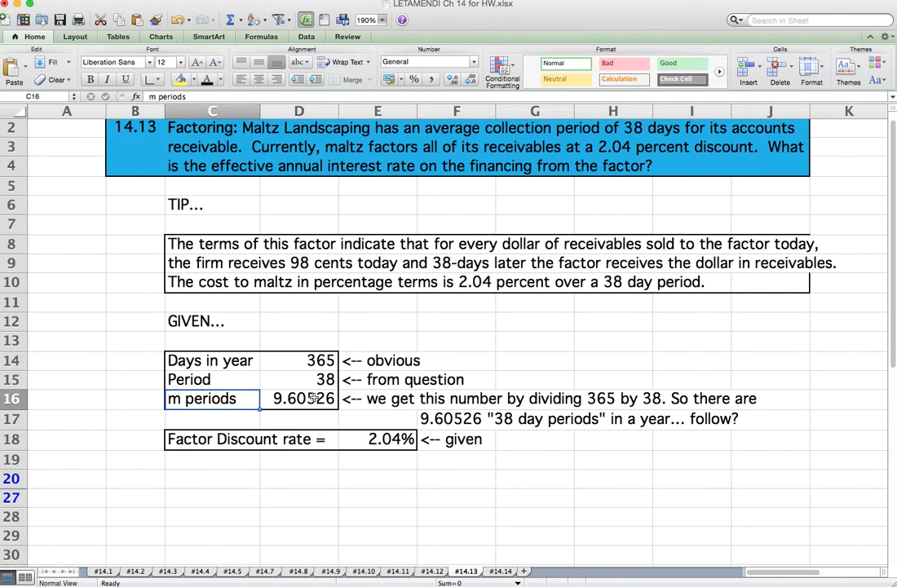
click(313, 398)
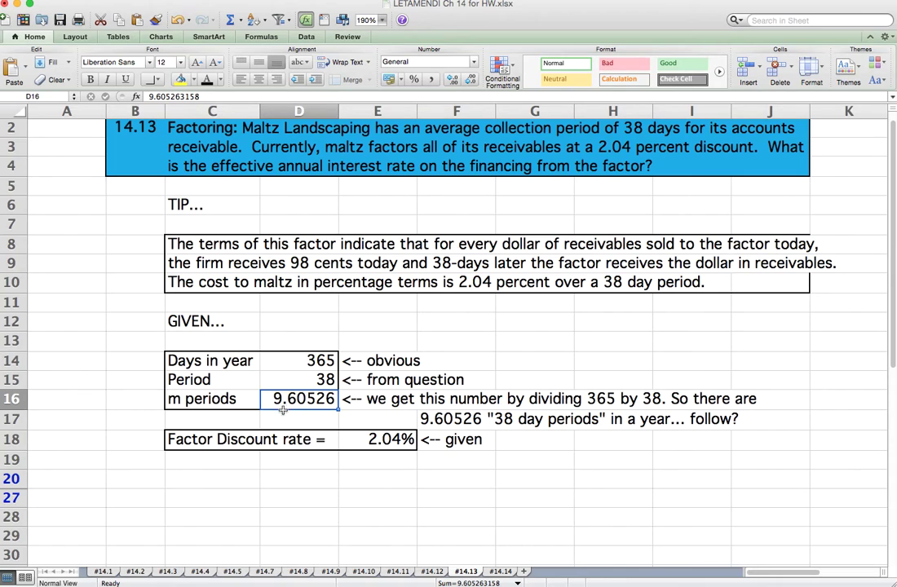
click(302, 363)
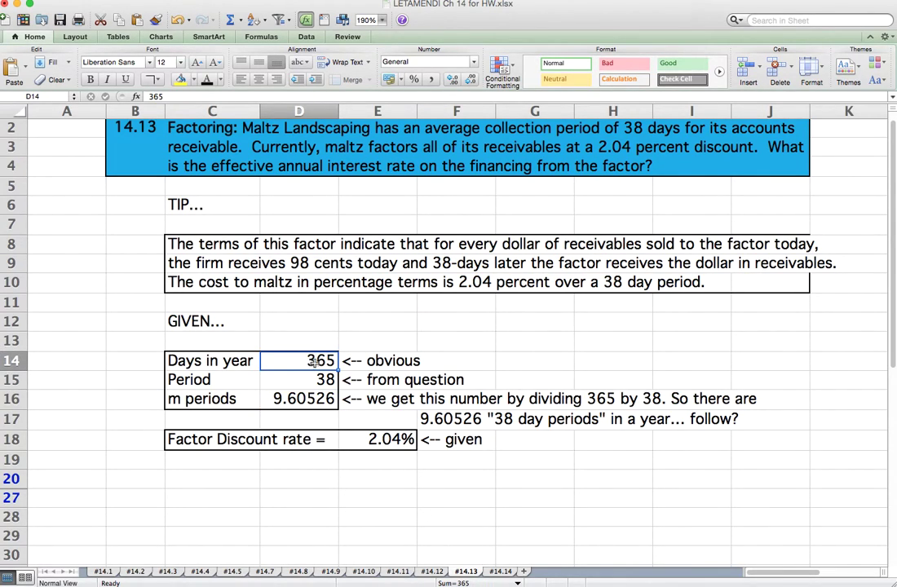
click(315, 384)
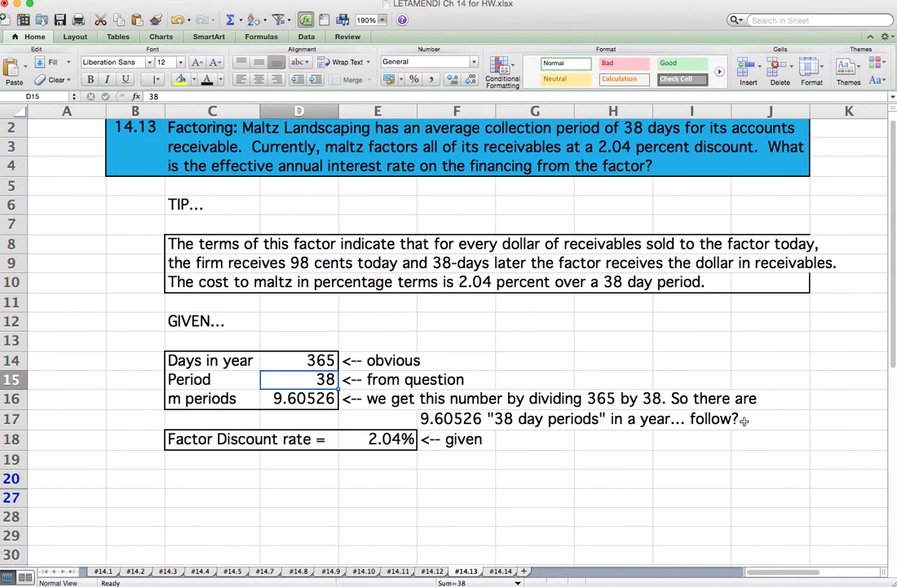
click(308, 414)
click(298, 386)
scroll(282, 387, down, 4)
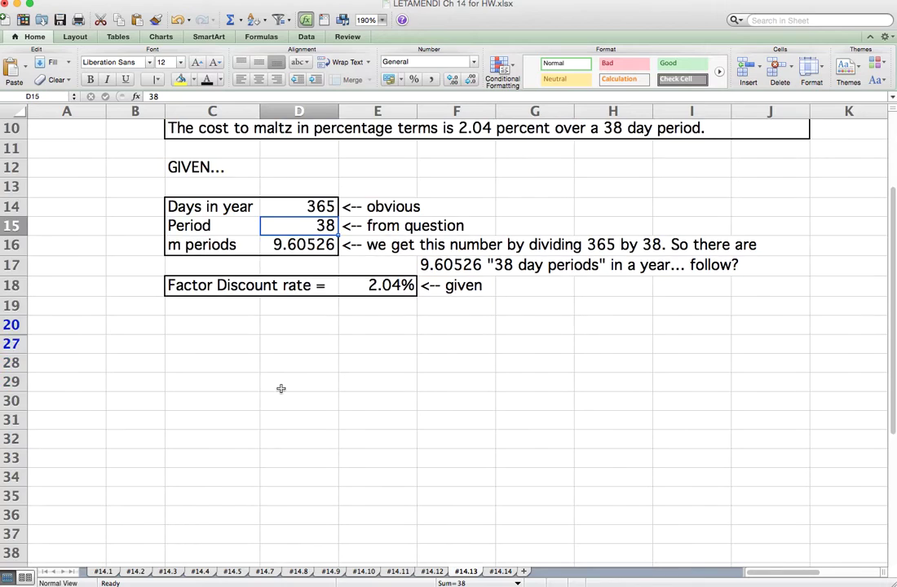
scroll(280, 385, up, 5)
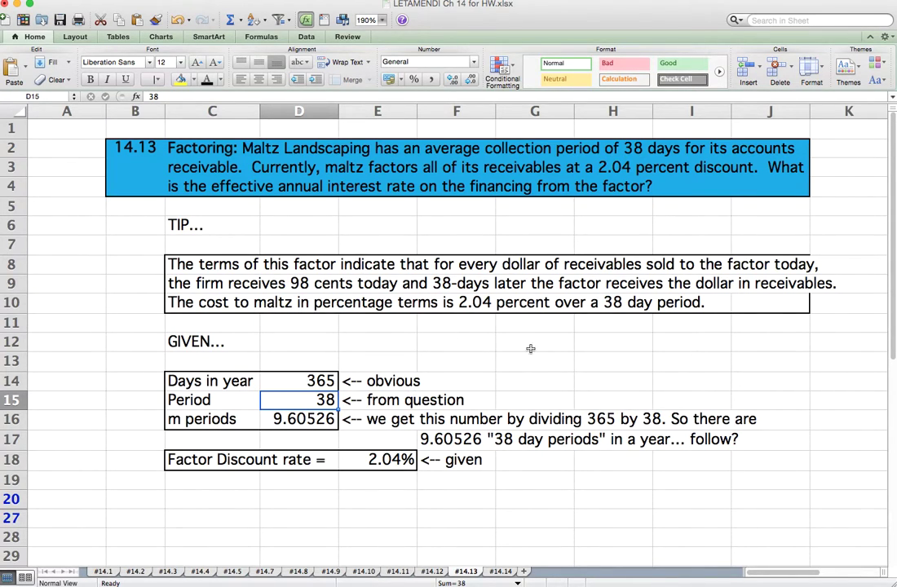
click(276, 365)
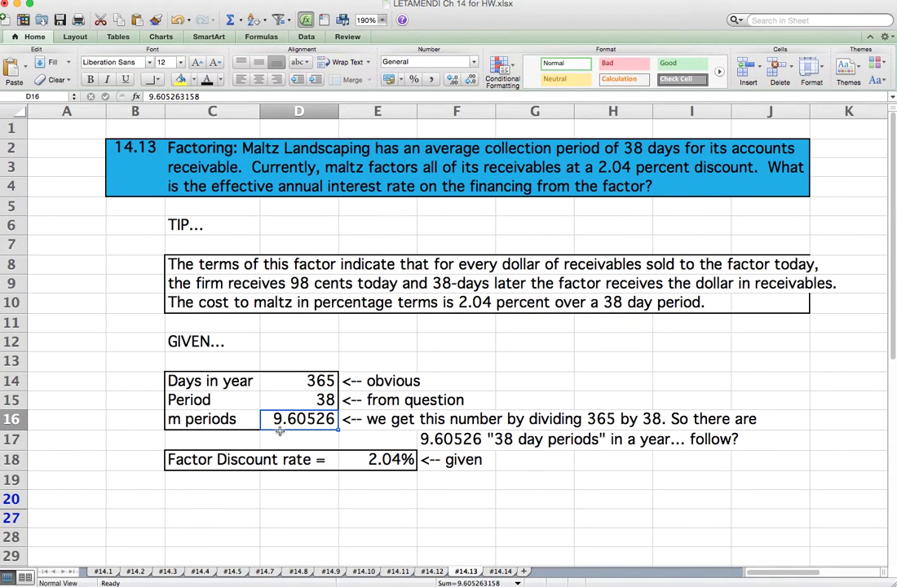
scroll(283, 424, down, 2)
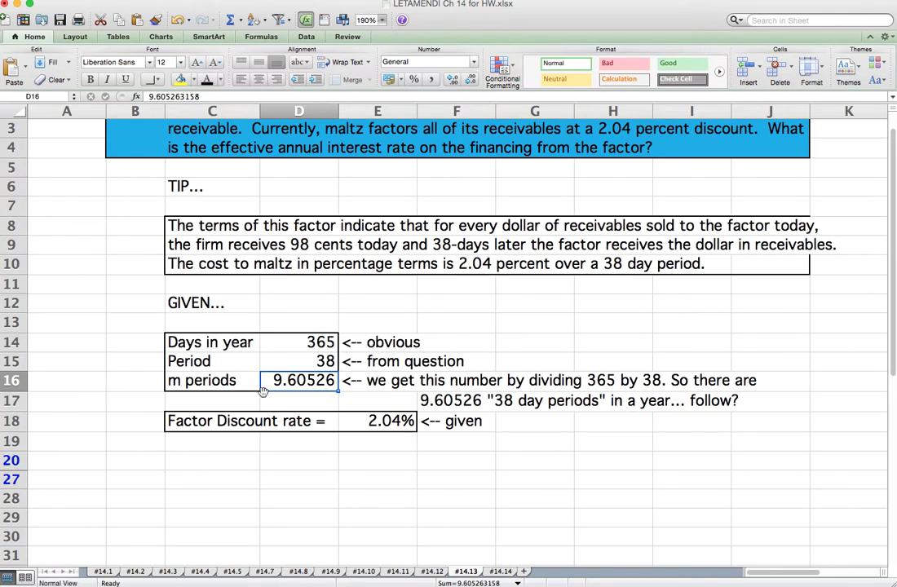
click(377, 421)
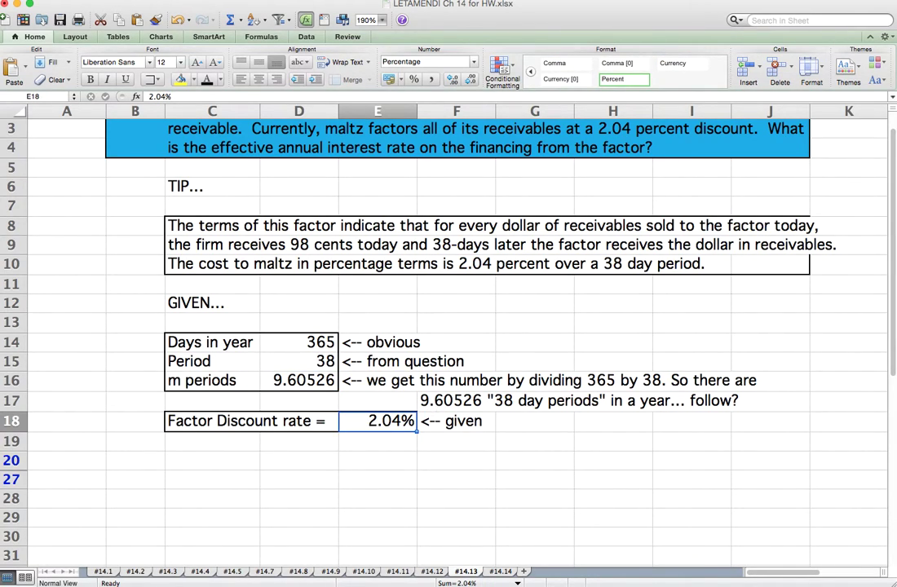
Unhide the rows between 20 and 27 to show the effective annual rate formula and answer
drag(12, 460, 11, 479)
right_click(18, 467)
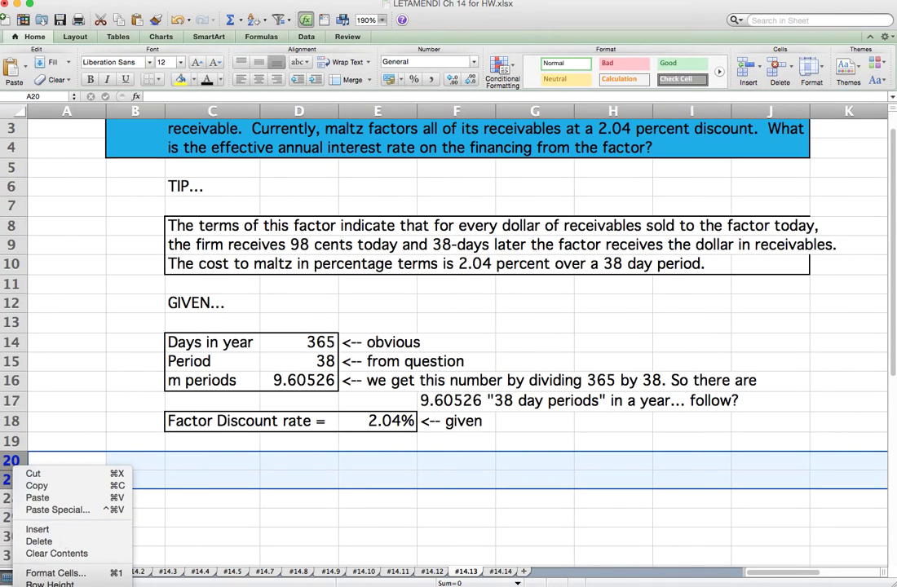
click(41, 585)
scroll(362, 413, down, 2)
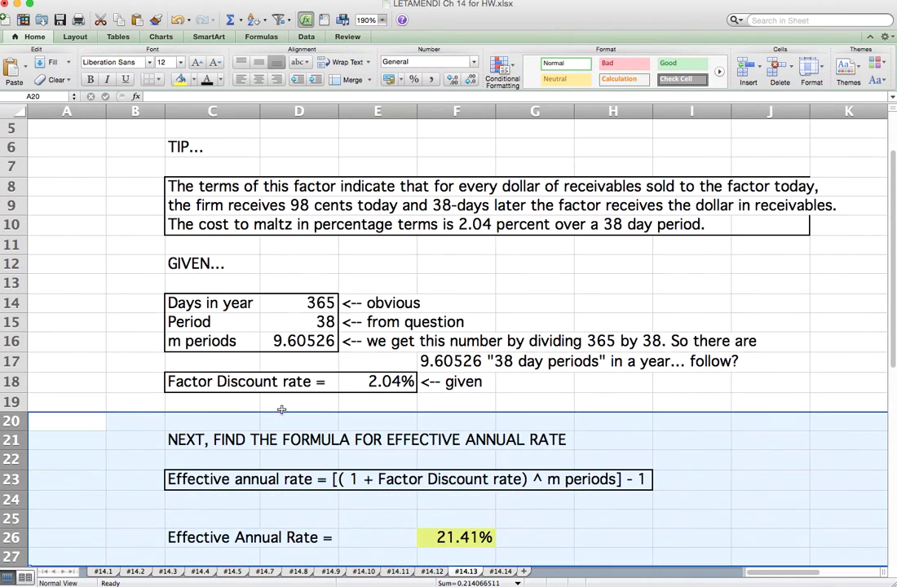
click(181, 440)
scroll(181, 440, down, 3)
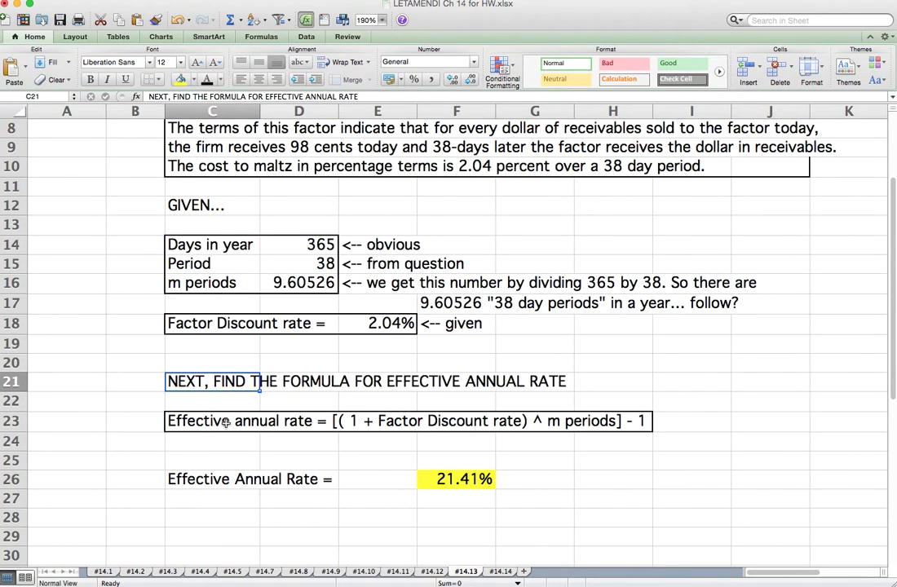
Replace the square brackets in the C23 formula text with parentheses: Effective annual rate = (( 1 + Factor Discount rate) ^ m periods) - 1
click(225, 422)
click(342, 438)
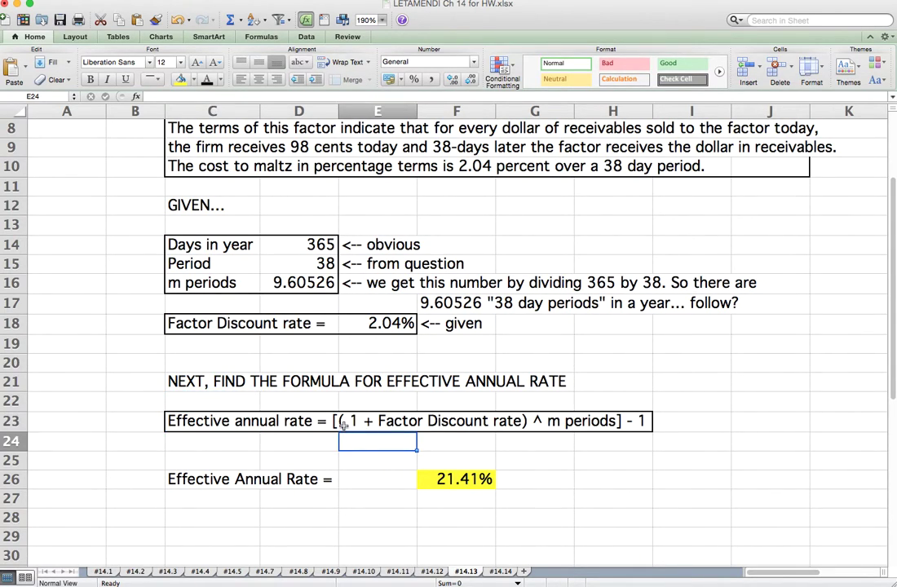
click(253, 424)
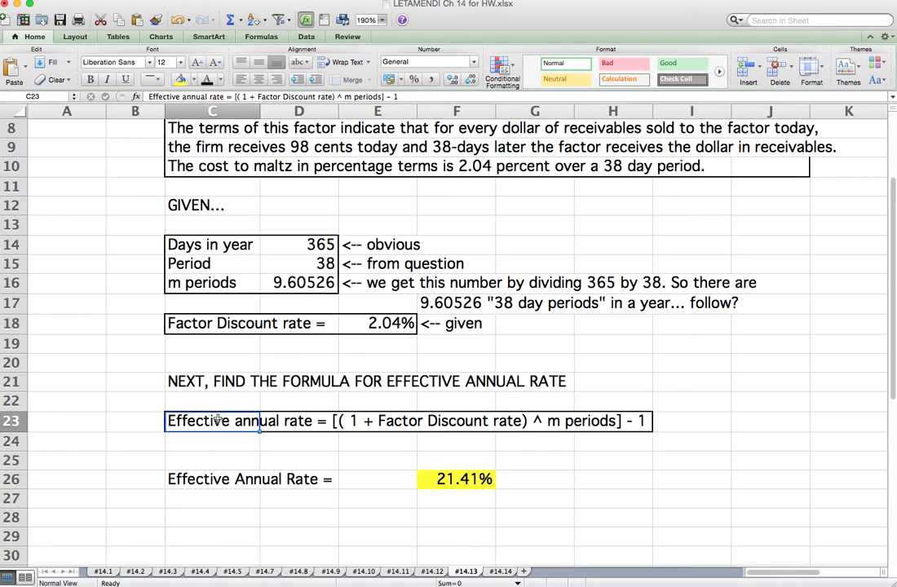
click(238, 97)
key(BackSpace)
text(()
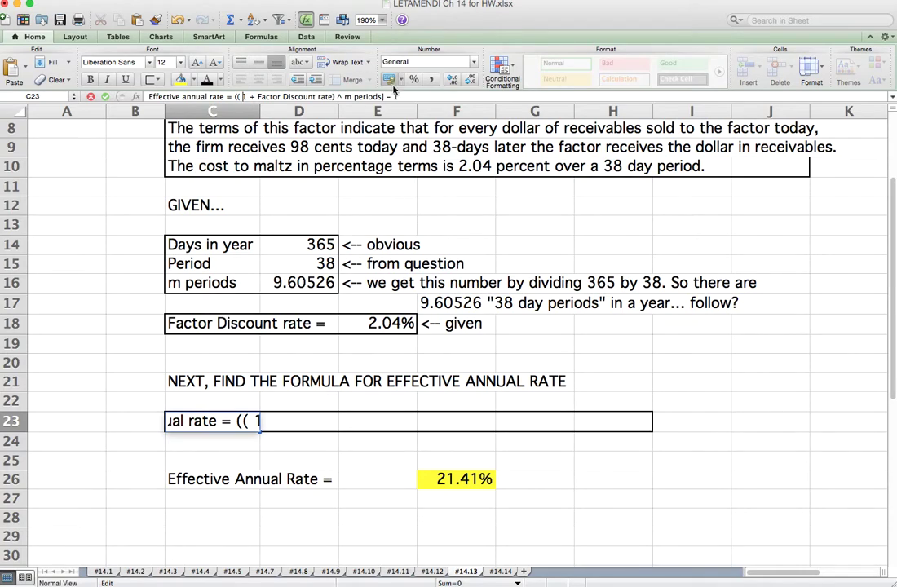
key(BackSpace)
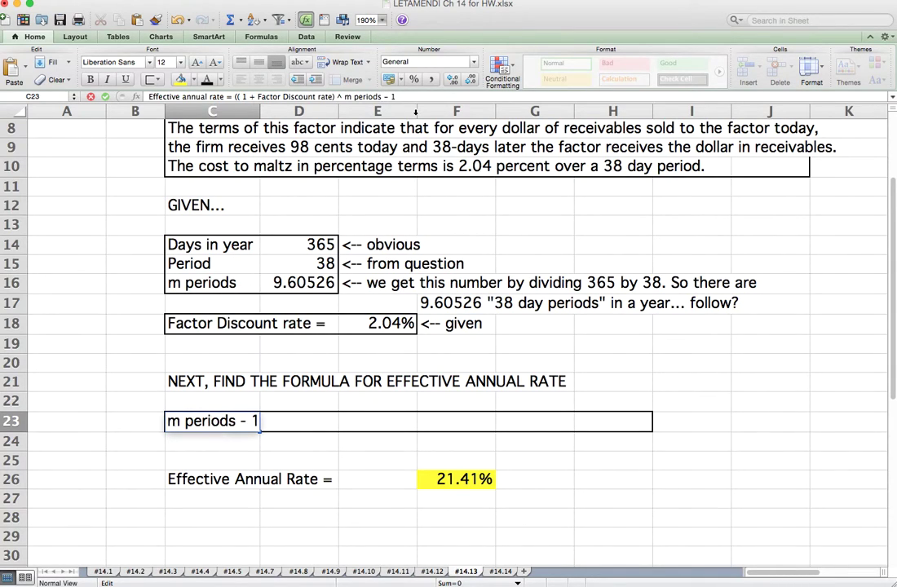
text())
key(Return)
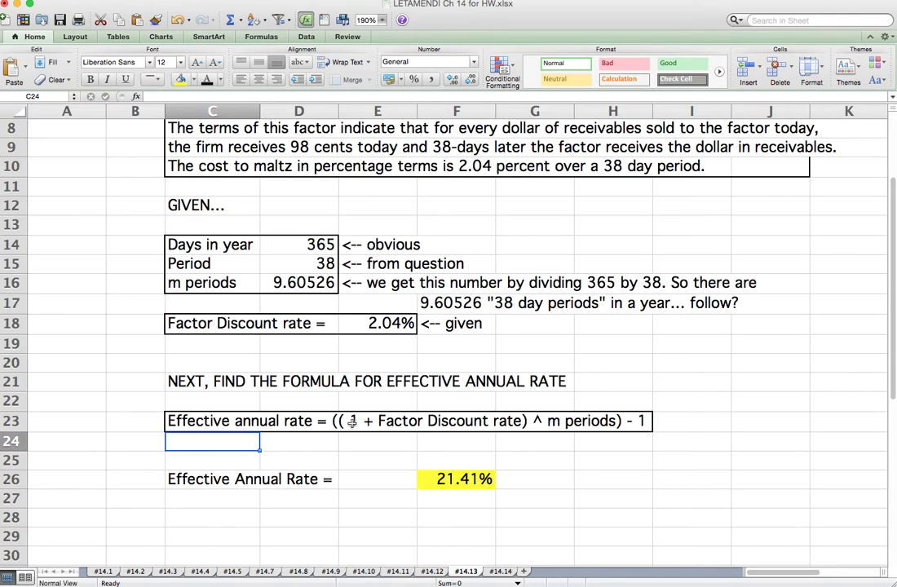
Compare the formula text in C23 with its inputs in E18 and D16 and the formula in F26, leaving everything unedited
click(228, 422)
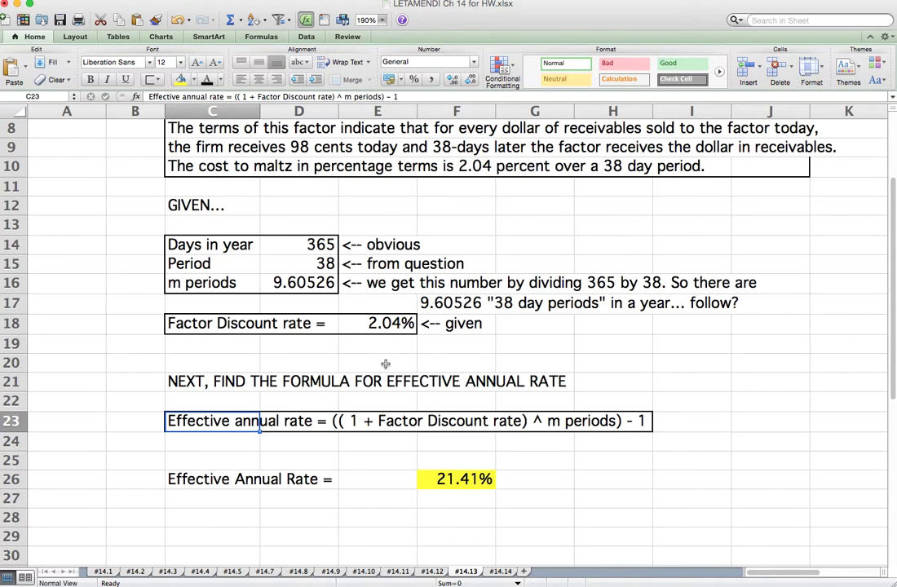
click(377, 324)
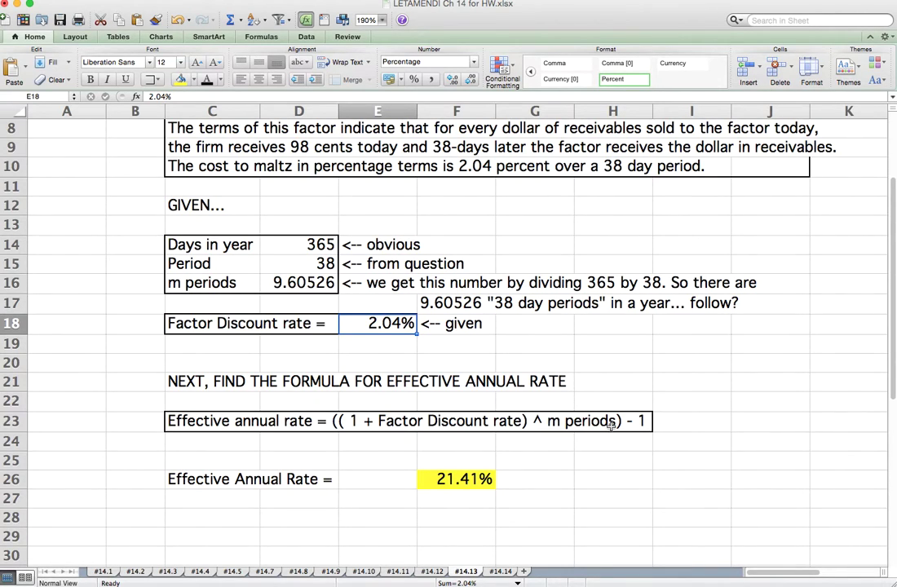
click(298, 282)
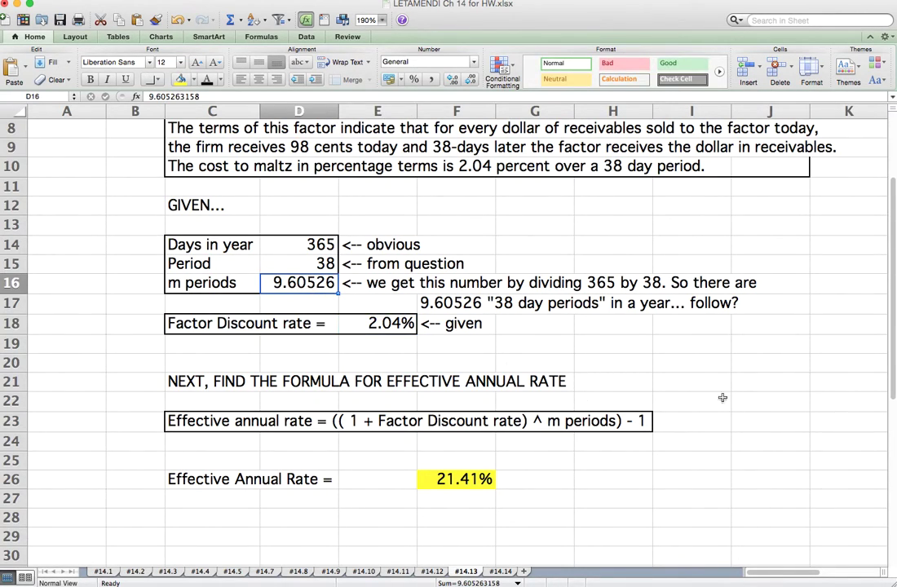
click(451, 479)
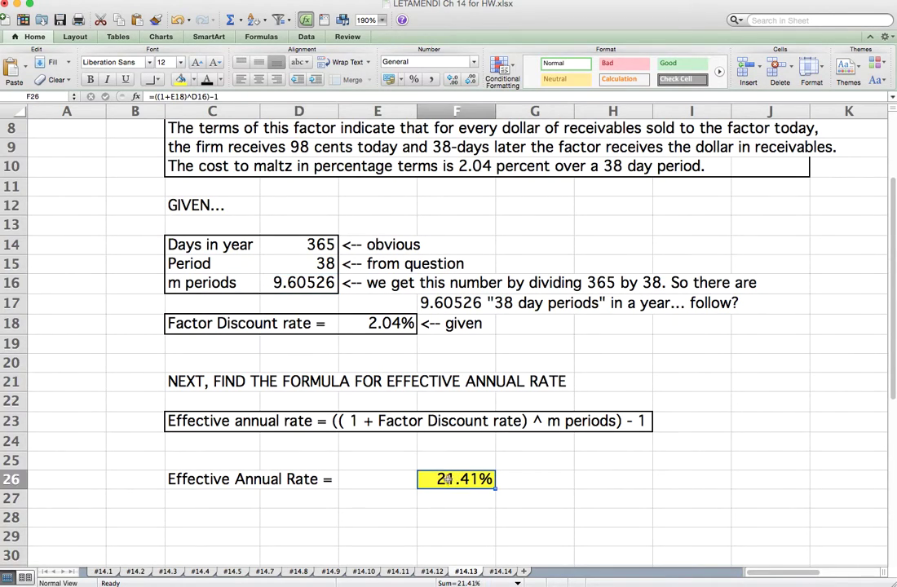
double_click(422, 481)
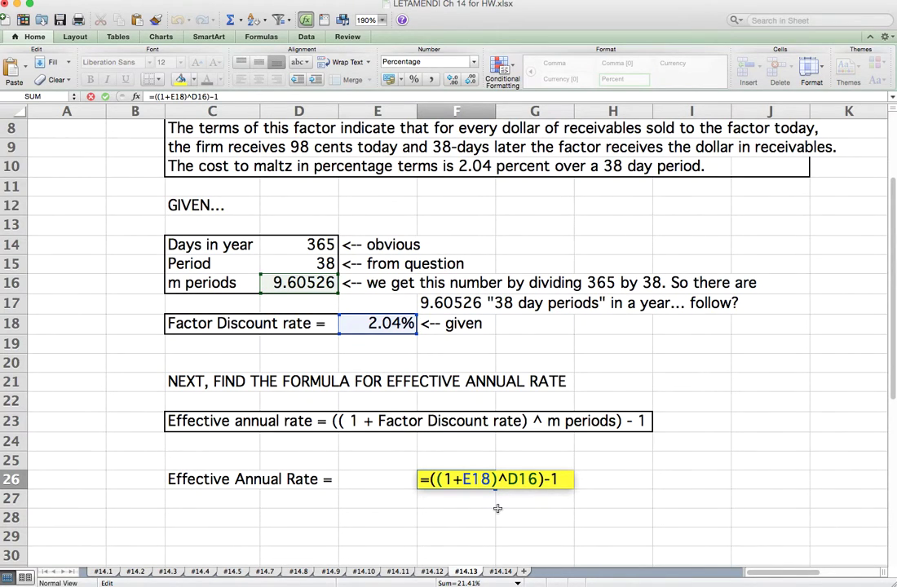
key(Return)
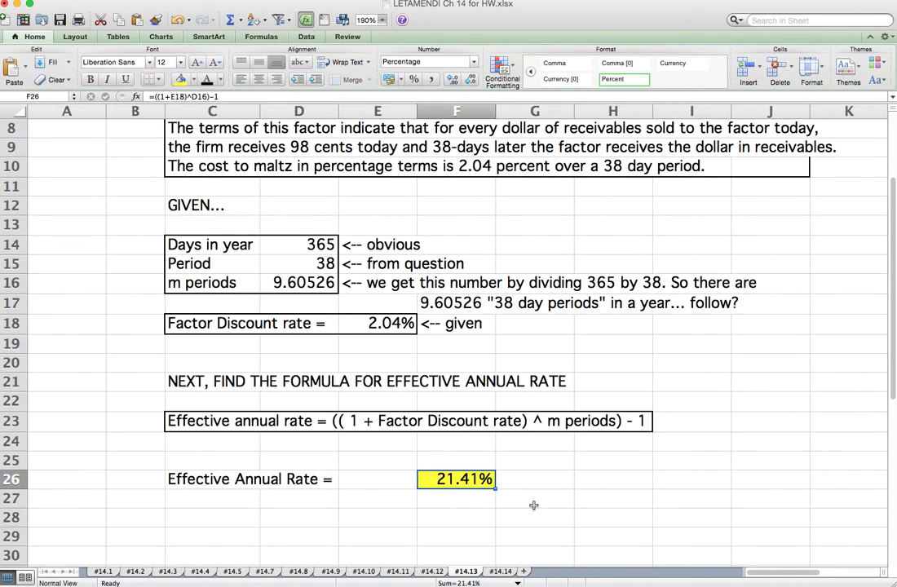
Try more and fewer decimal places on the effective annual rate in F26, ending with two decimals
click(452, 80)
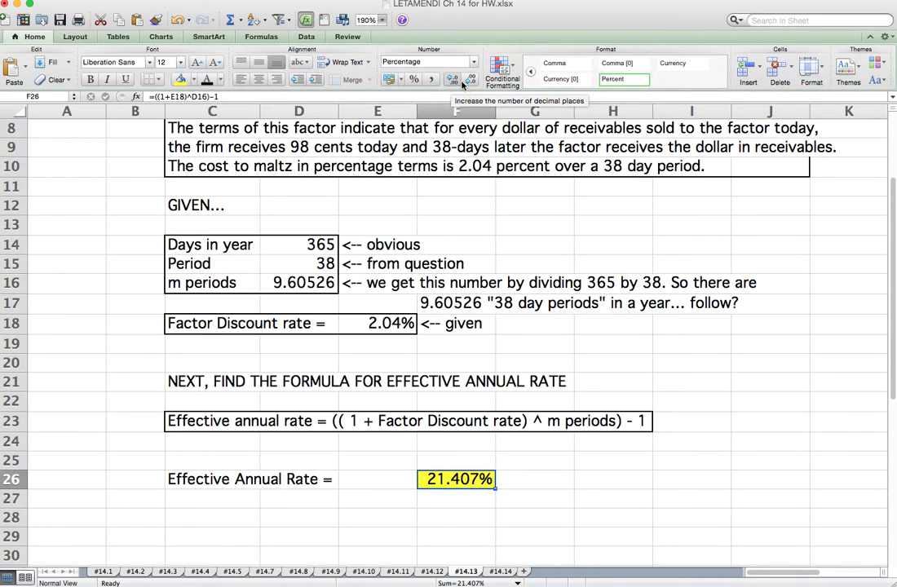
click(470, 80)
click(471, 80)
click(470, 80)
click(453, 80)
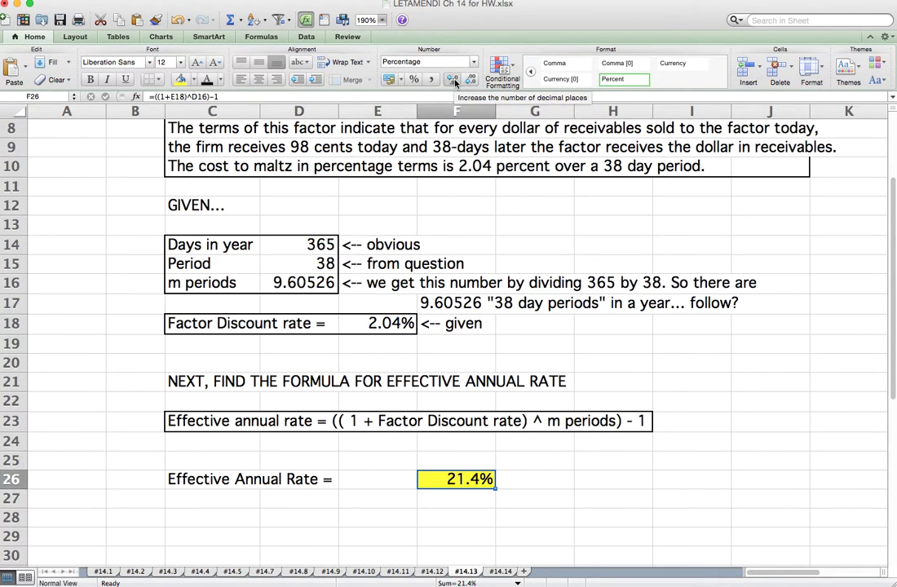
click(454, 80)
click(454, 80)
click(454, 80)
click(454, 80)
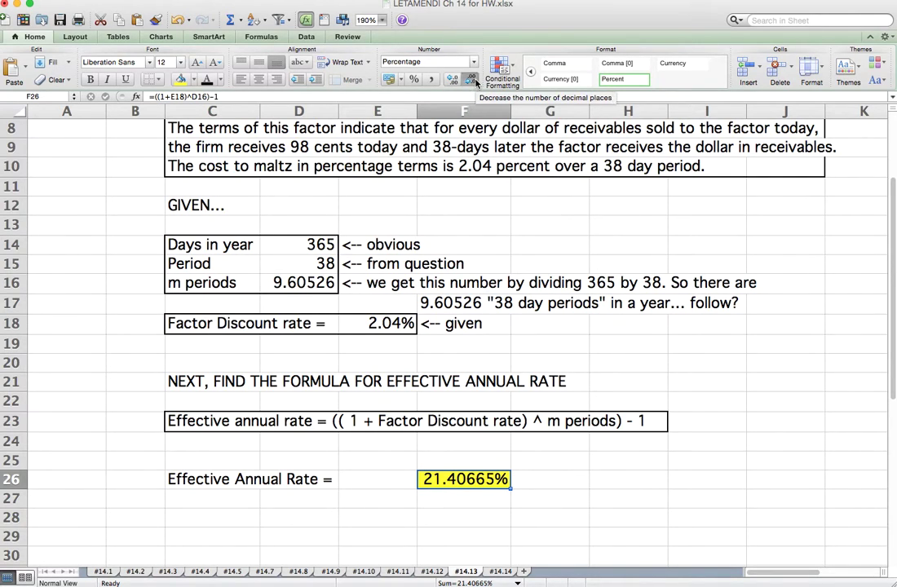
click(473, 80)
click(473, 80)
click(473, 80)
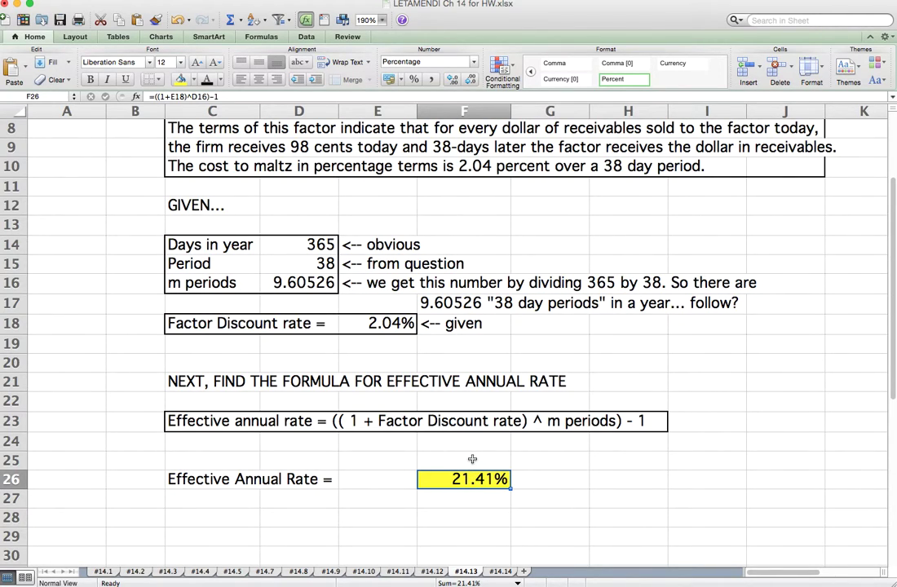
scroll(460, 496, up, 5)
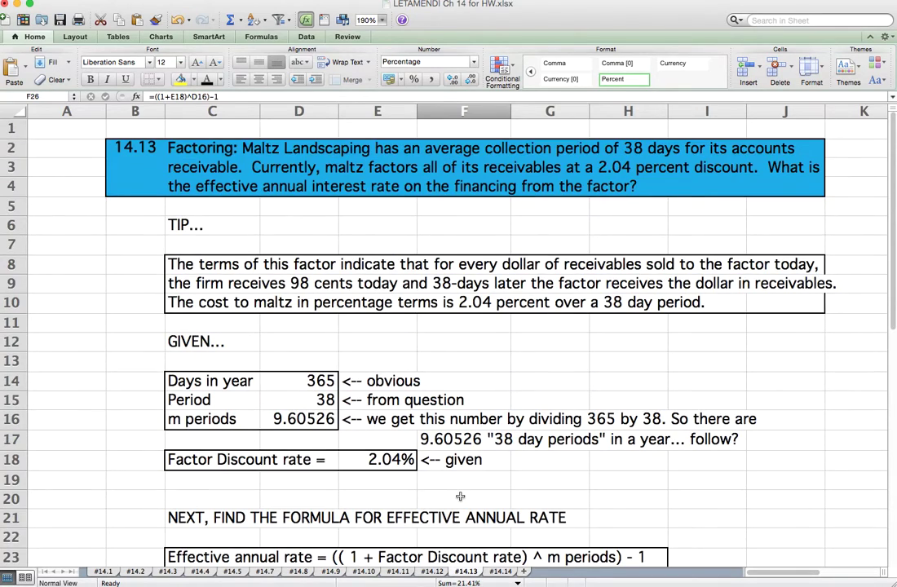